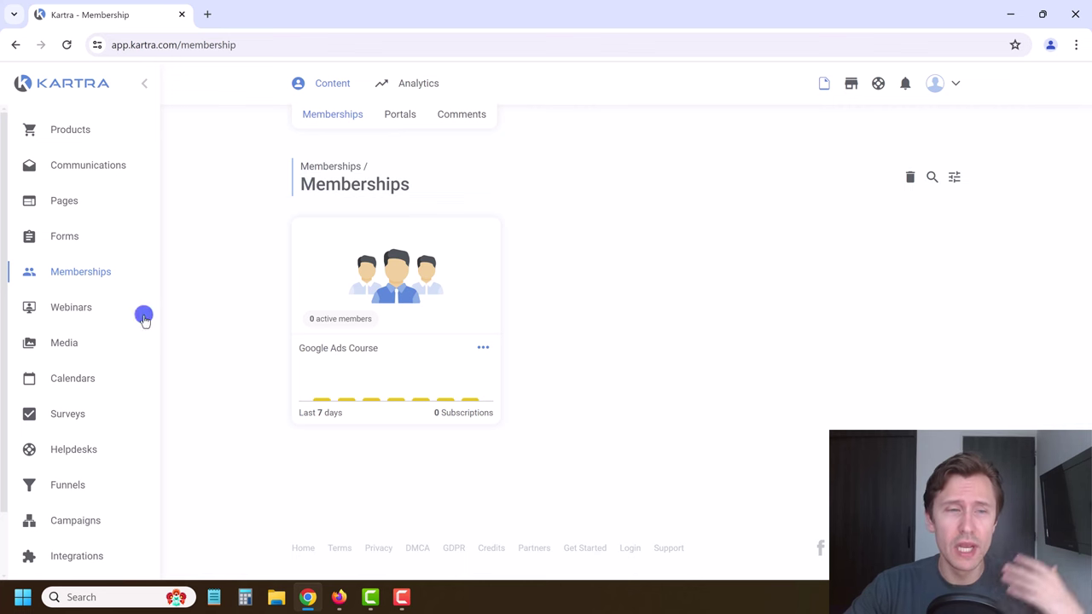
- Scroll down the Integrations grid until the Square and Stripe cards are visible
scroll(85, 489, down, 2)
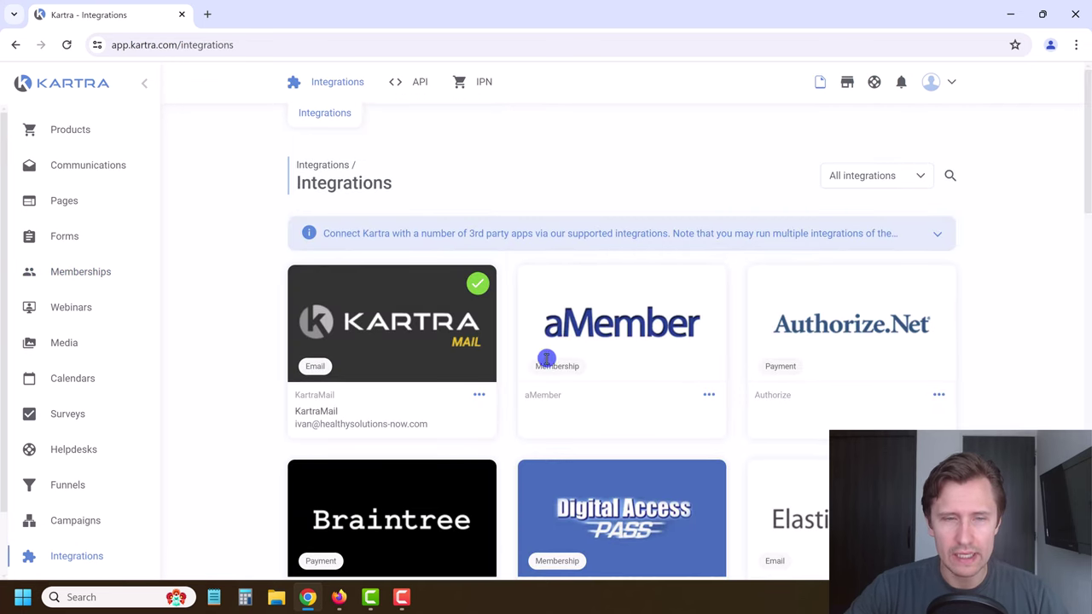
scroll(546, 359, down, 1)
scroll(536, 363, down, 5)
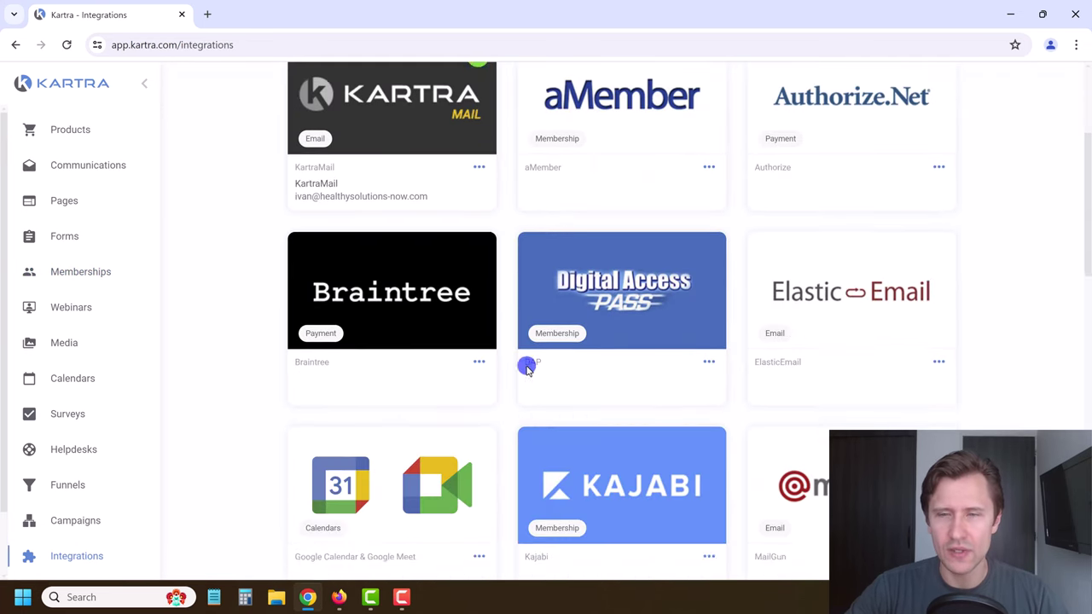
scroll(526, 369, down, 2)
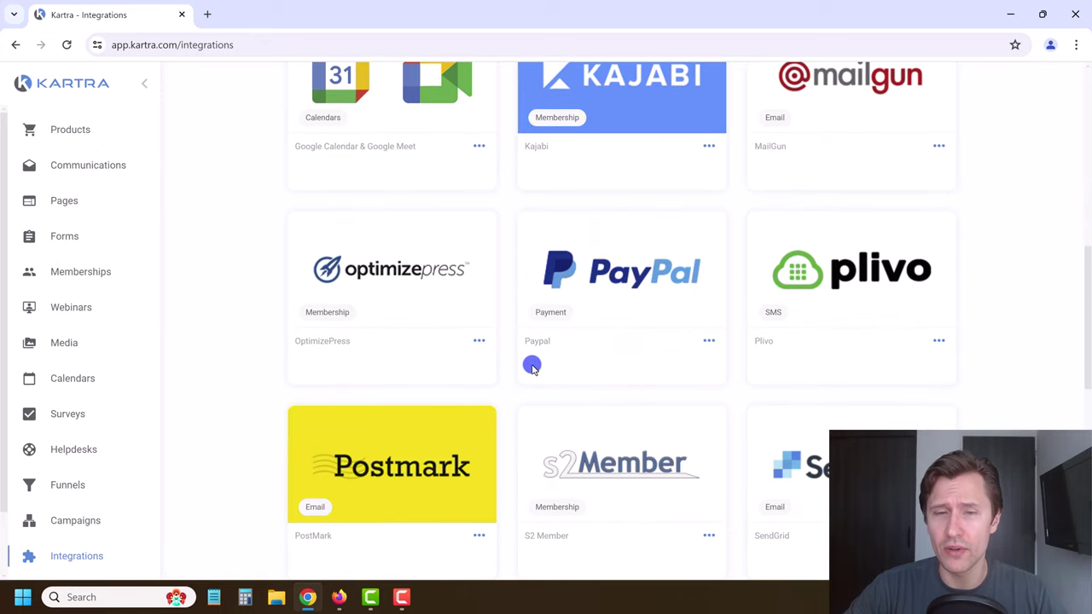
scroll(532, 367, down, 2)
scroll(579, 381, down, 2)
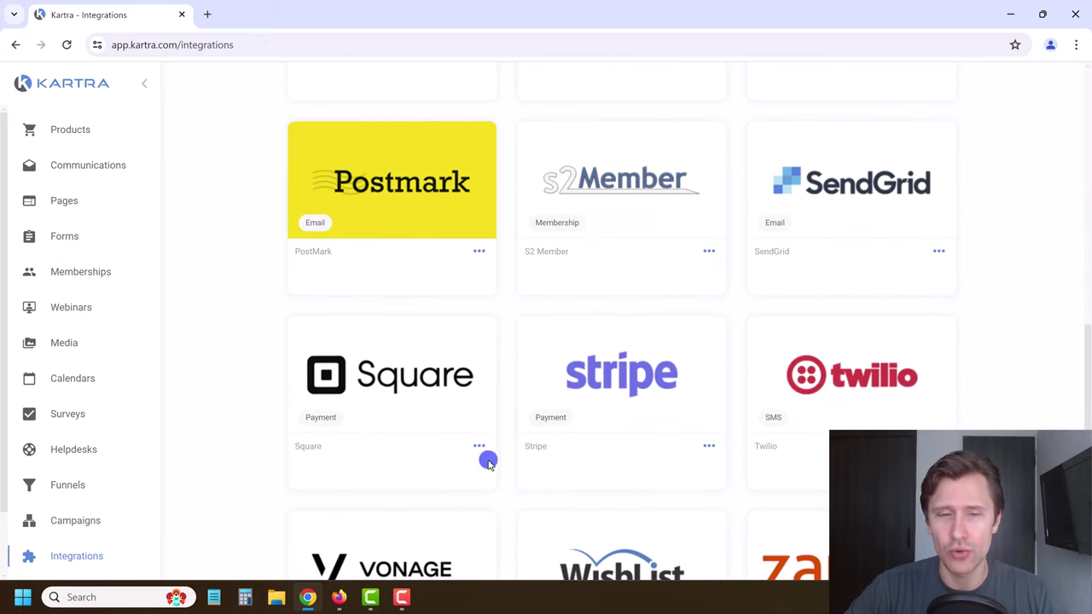
scroll(478, 386, down, 1)
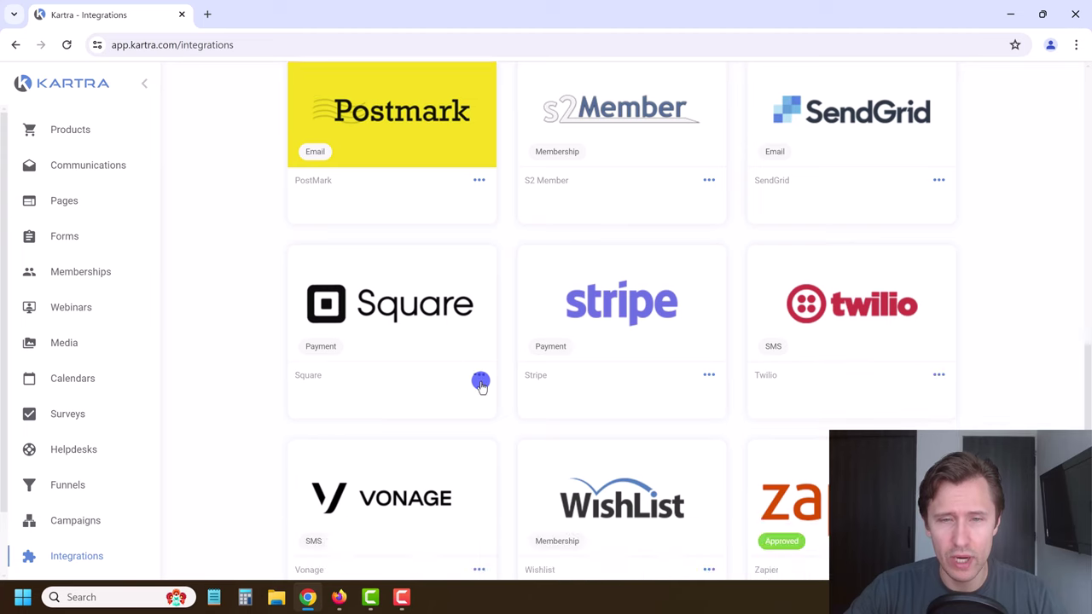
click(478, 381)
click(539, 367)
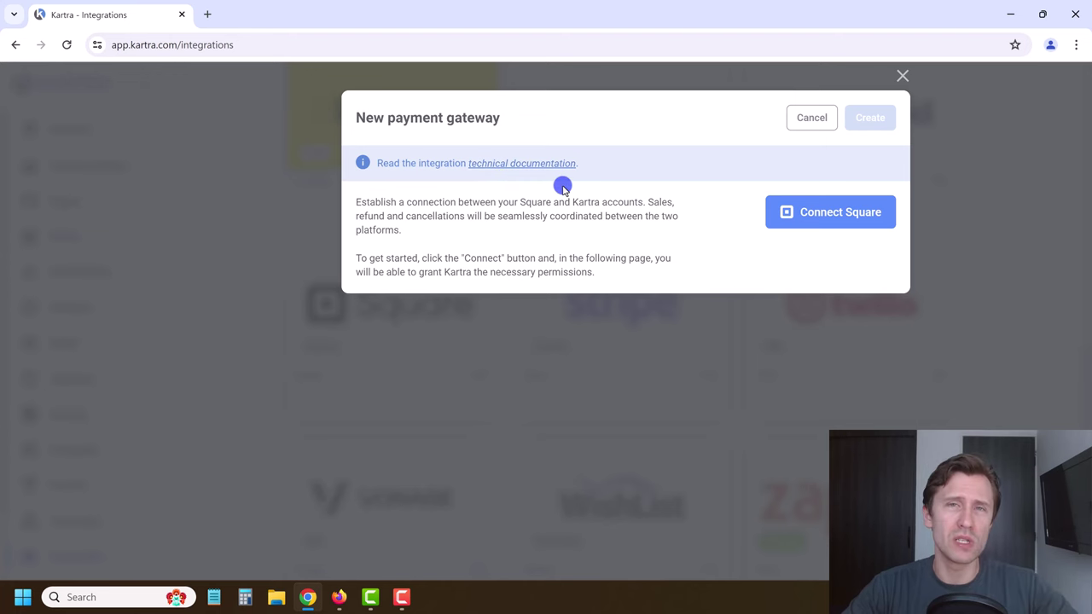
click(828, 218)
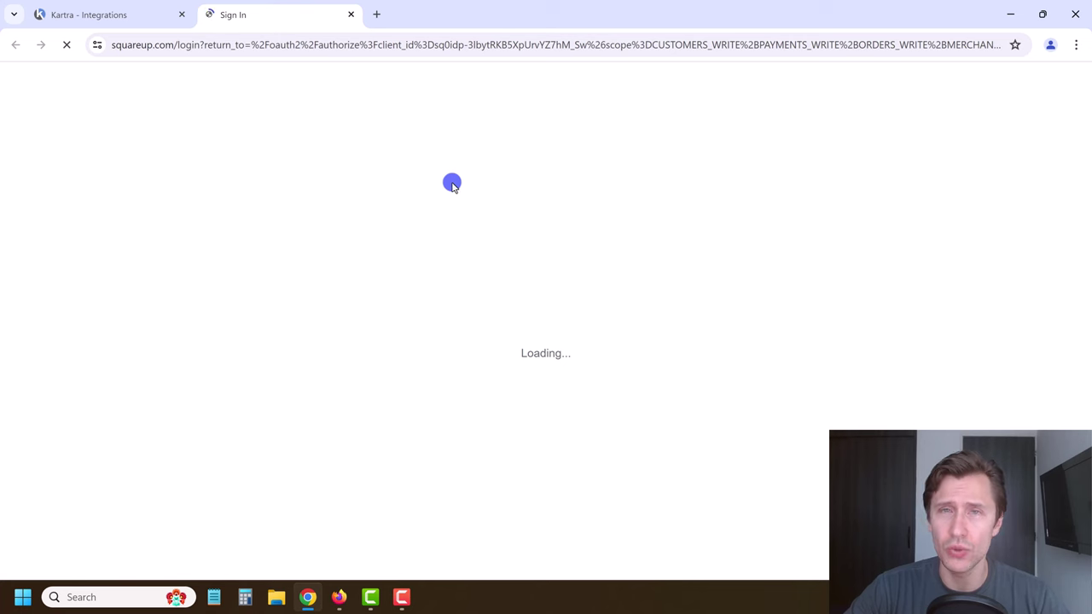
click(350, 15)
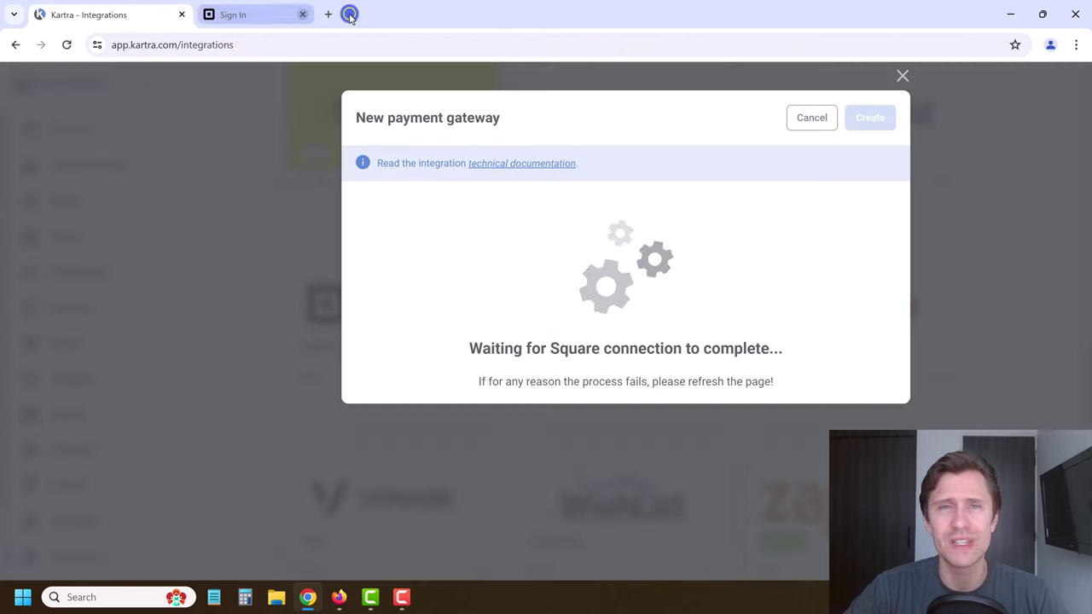
click(826, 119)
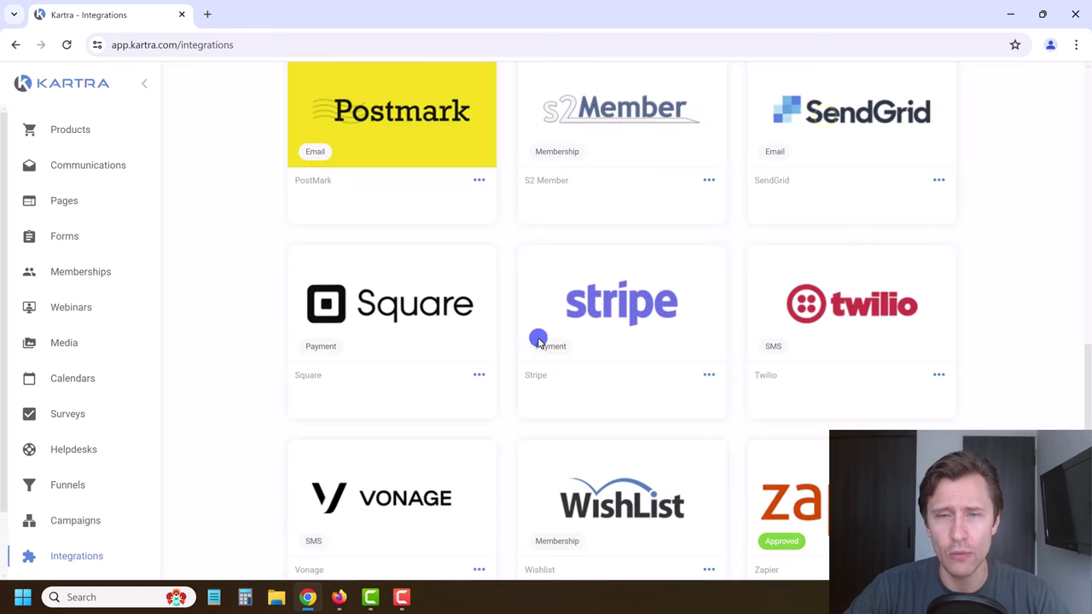
- Start connecting Stripe as a Kartra payment gateway, then switch to the Stripe dashboard
click(711, 376)
click(770, 366)
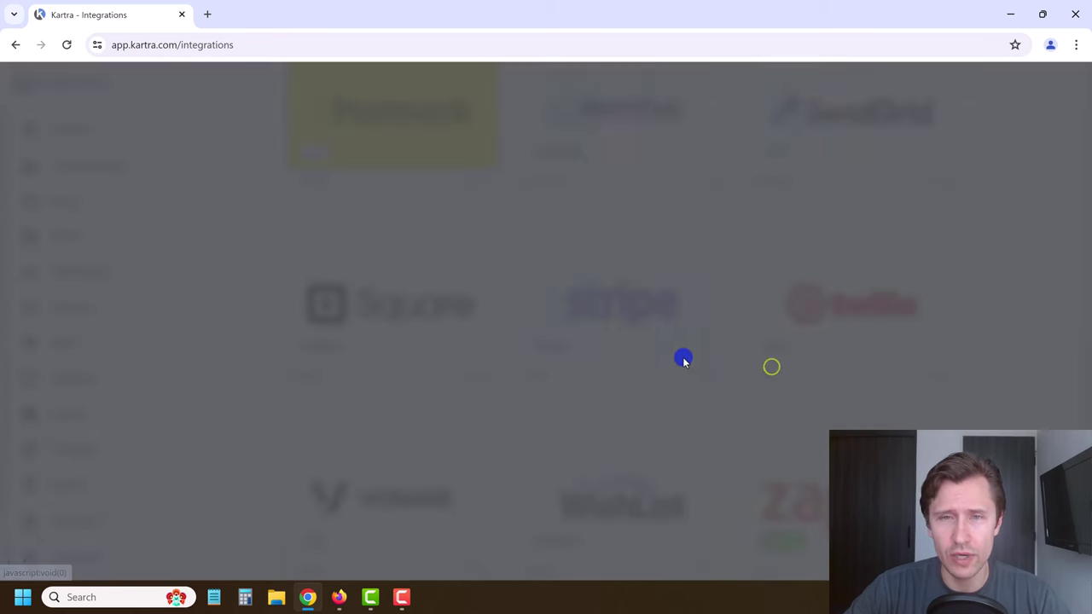
click(446, 223)
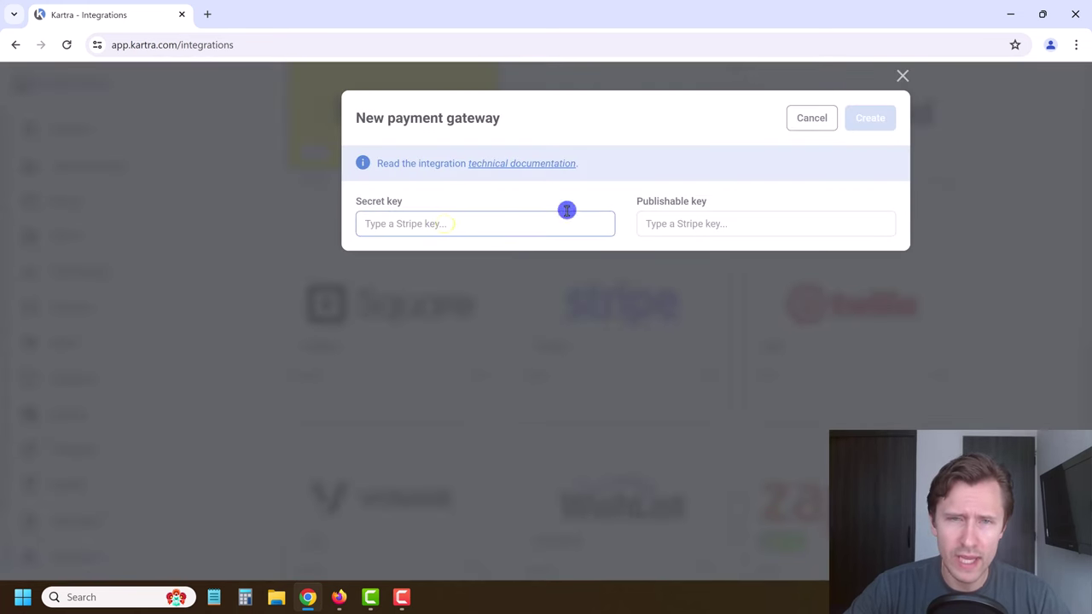
click(682, 223)
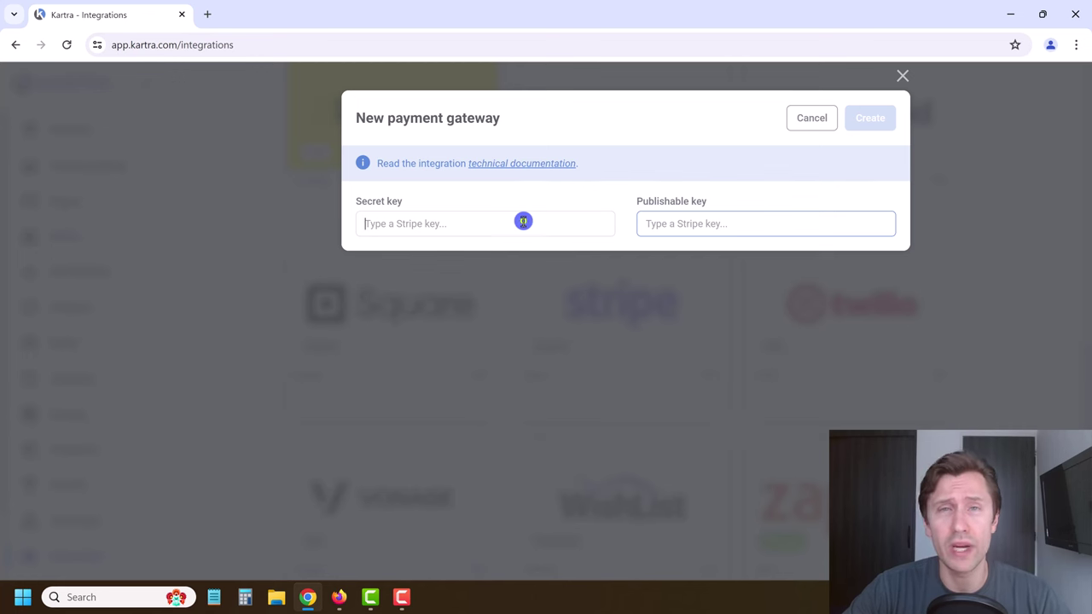
click(209, 291)
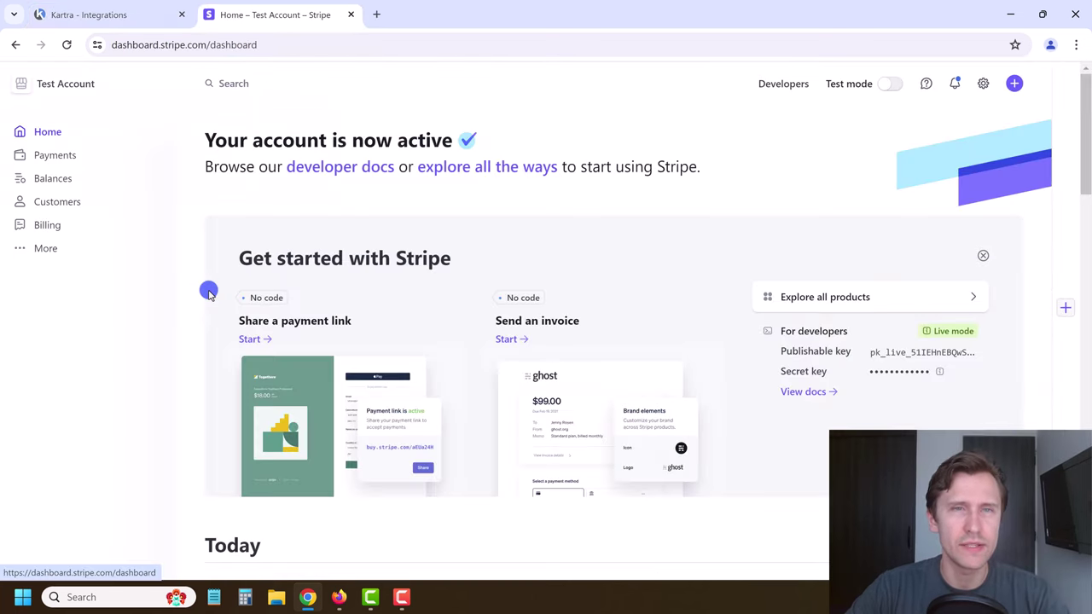
- Copy the publishable key from Stripe's Developers API keys page
click(778, 94)
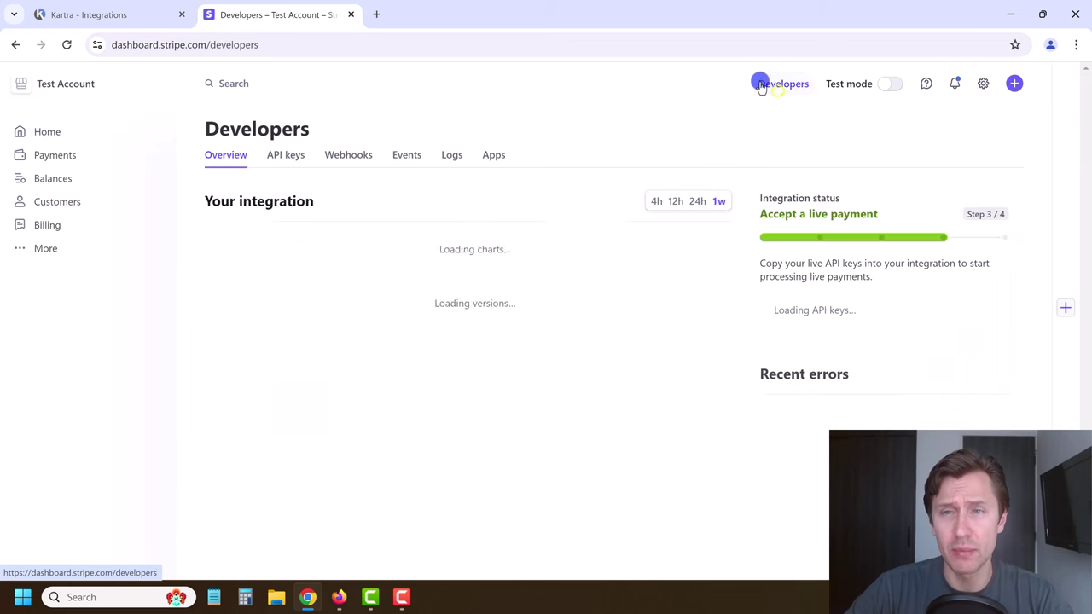
click(294, 158)
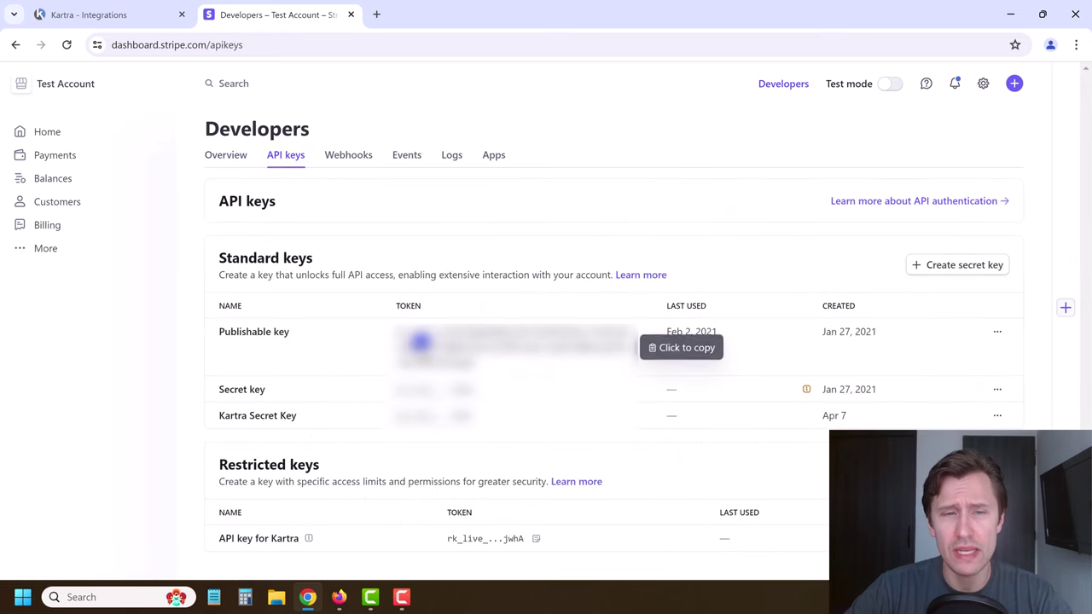
click(442, 322)
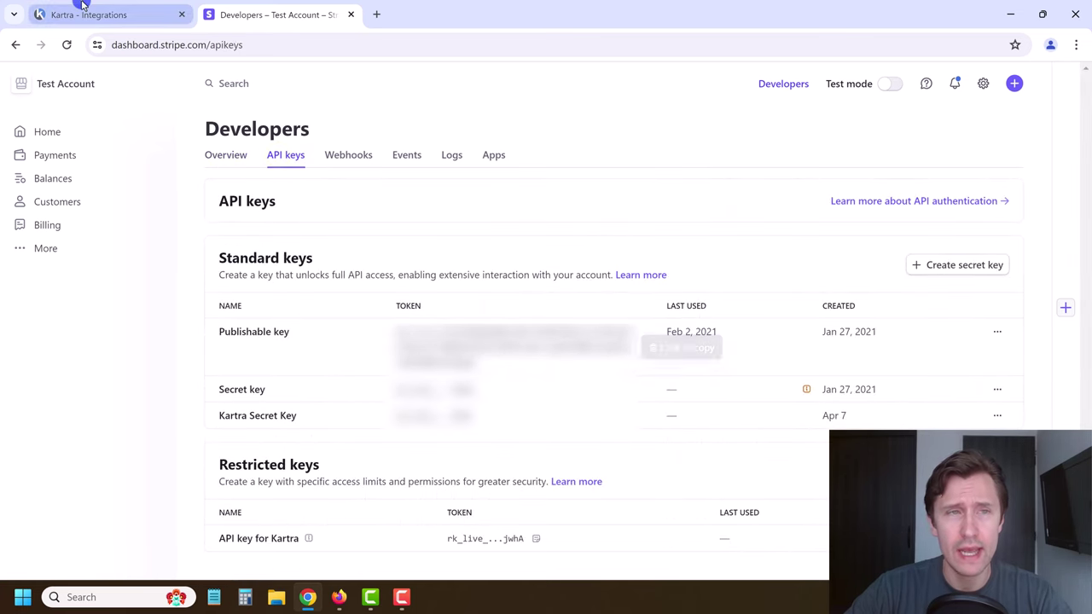
click(81, 12)
click(392, 225)
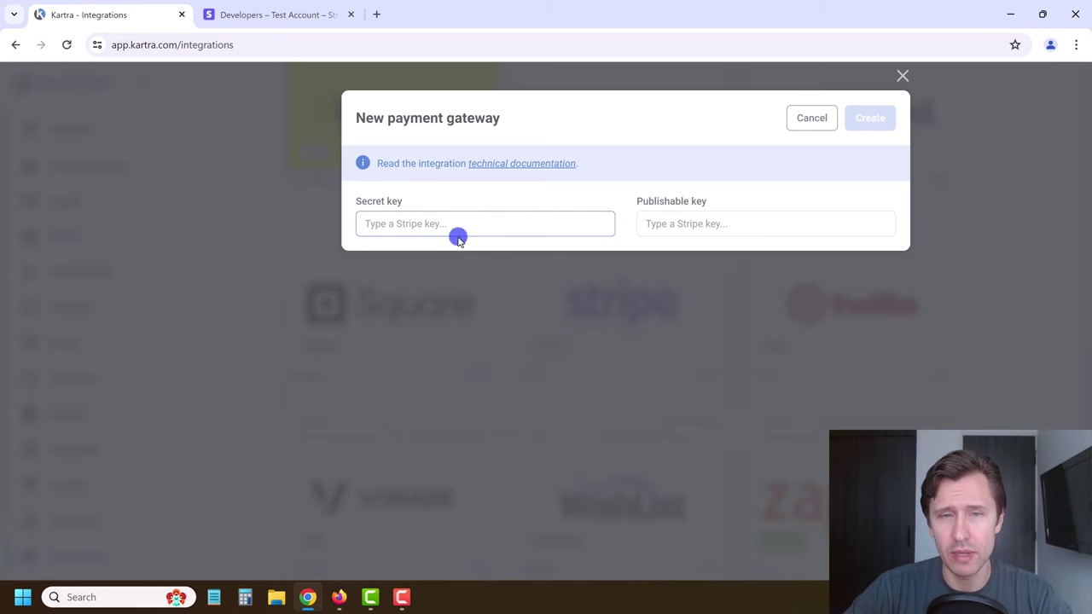
click(260, 14)
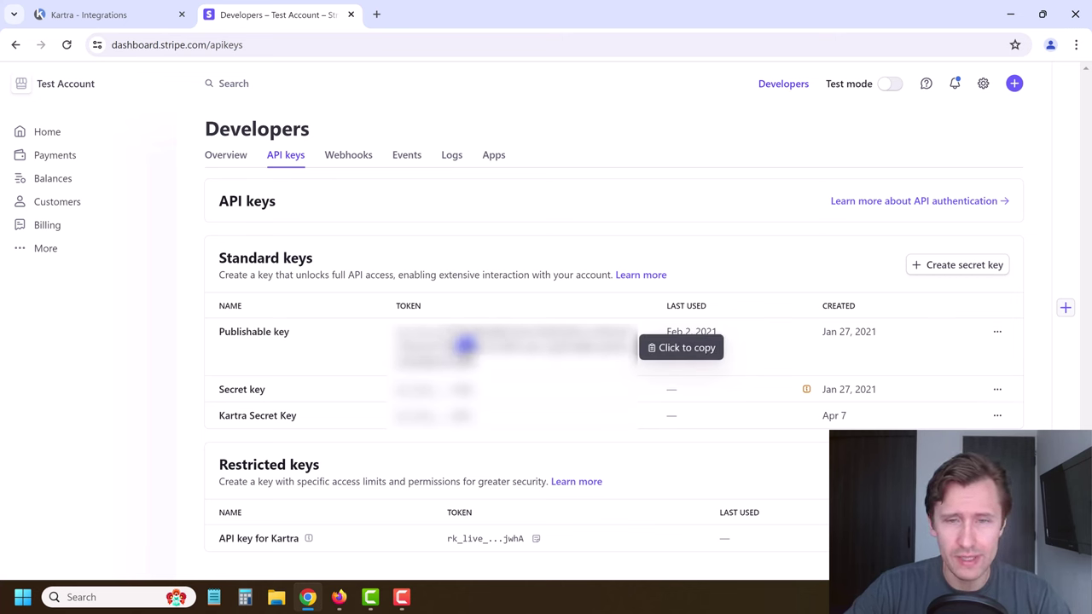
click(465, 345)
- Paste the publishable key into Kartra's Publishable key field, then return to Stripe
click(128, 15)
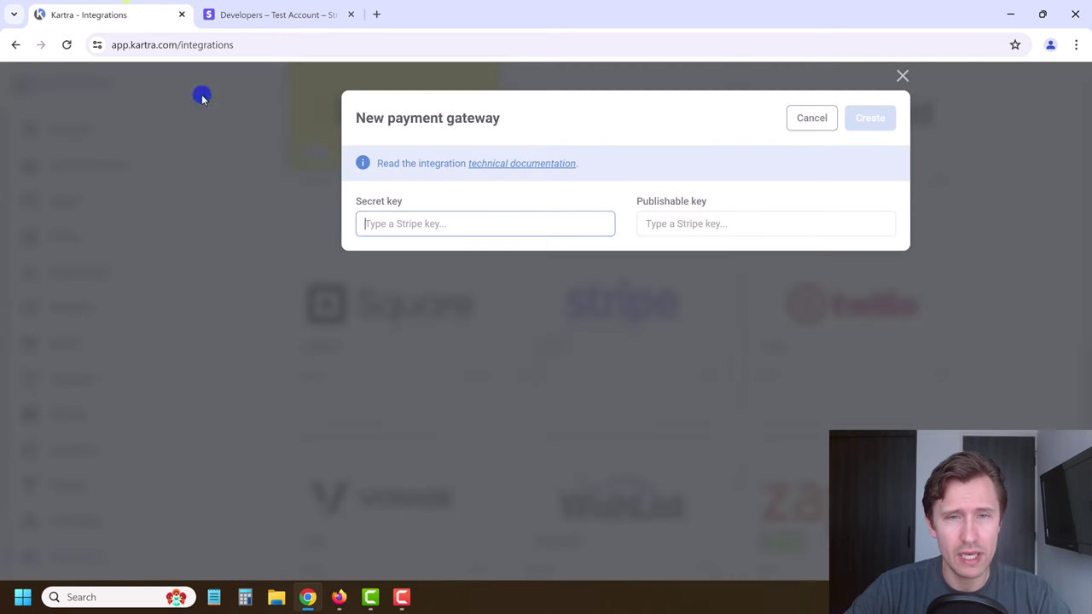
click(725, 223)
key(ctrl+v)
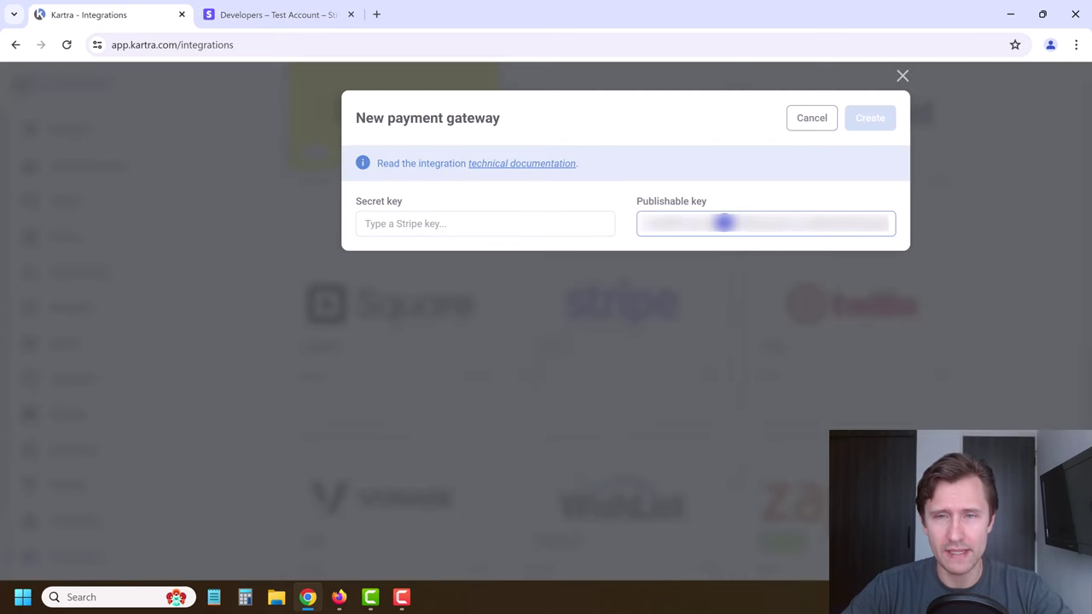
drag(742, 225, 572, 222)
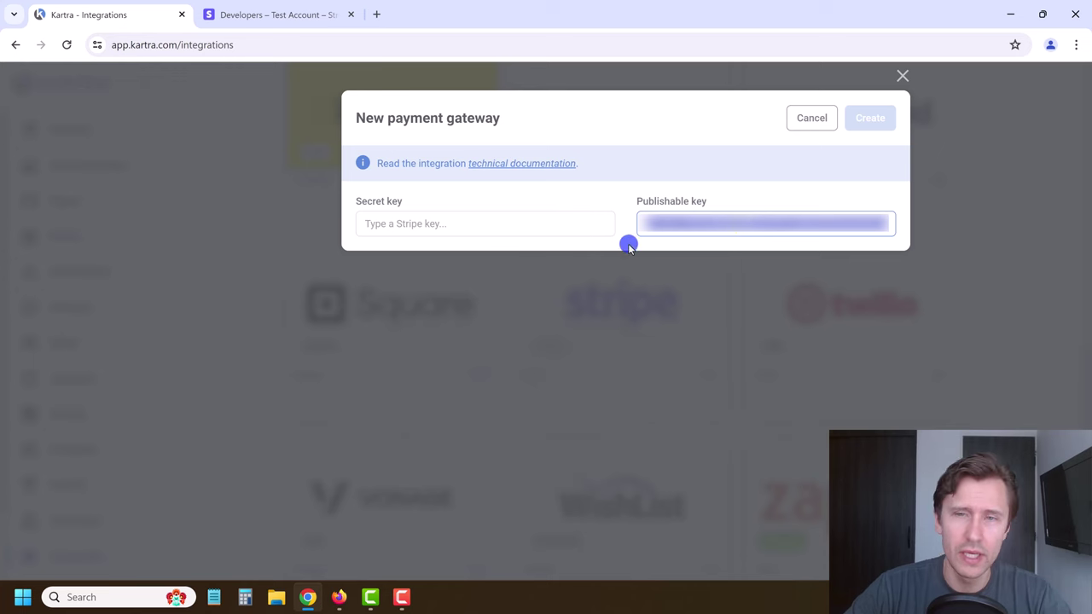
click(434, 223)
click(299, 12)
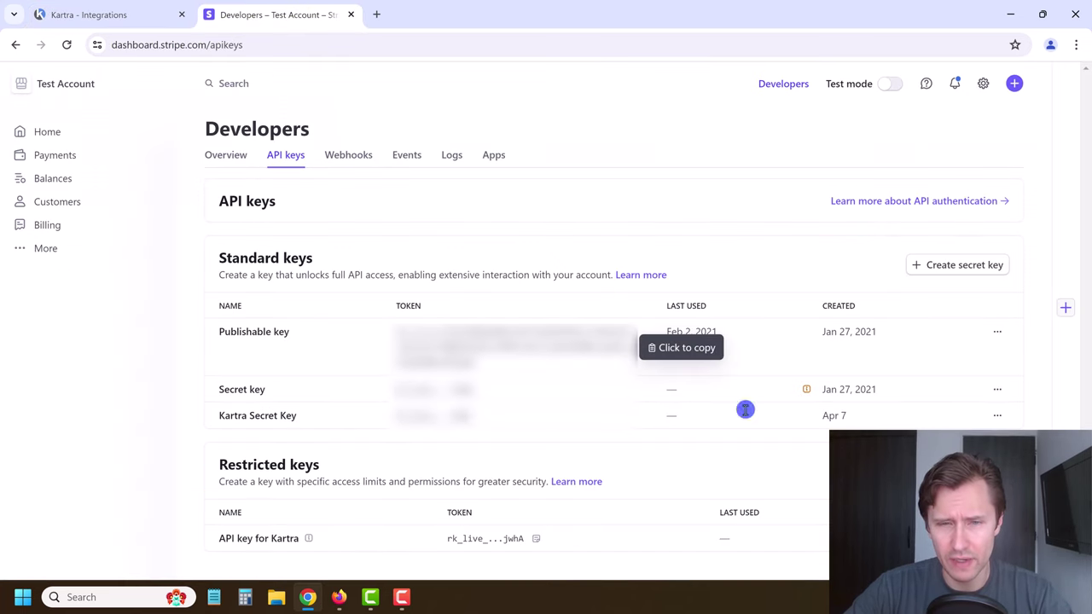
- Delete the old Kartra Secret Key and start a new secret key for your own integration
click(997, 416)
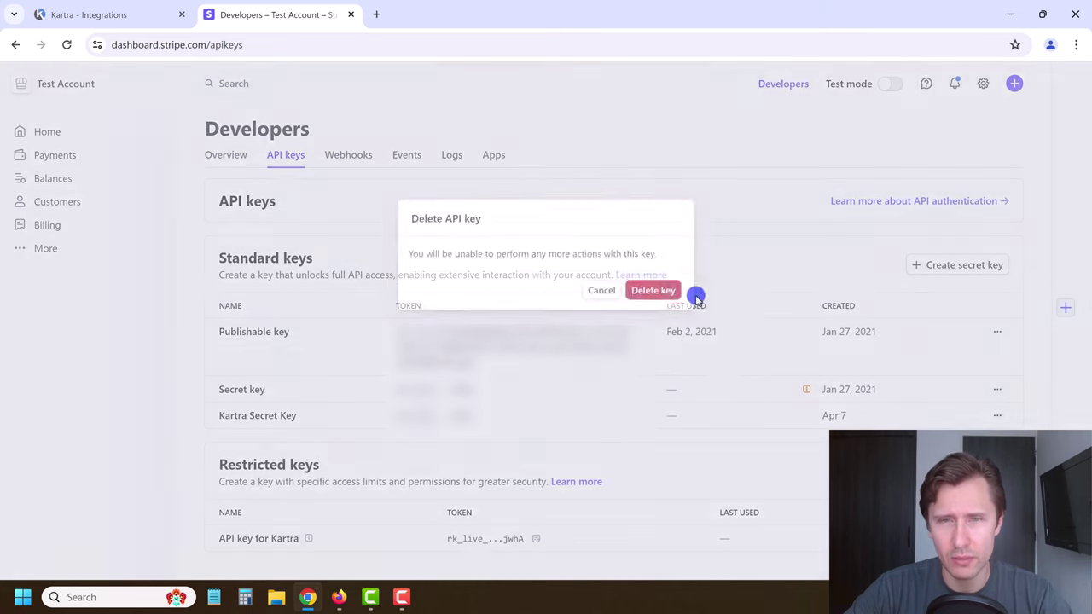
click(649, 293)
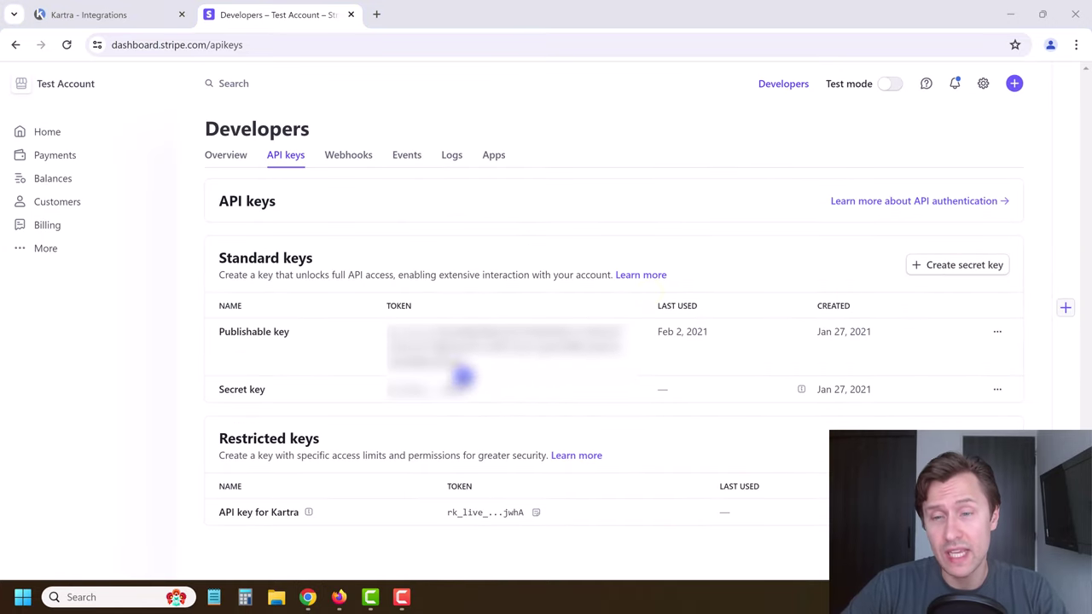
click(941, 271)
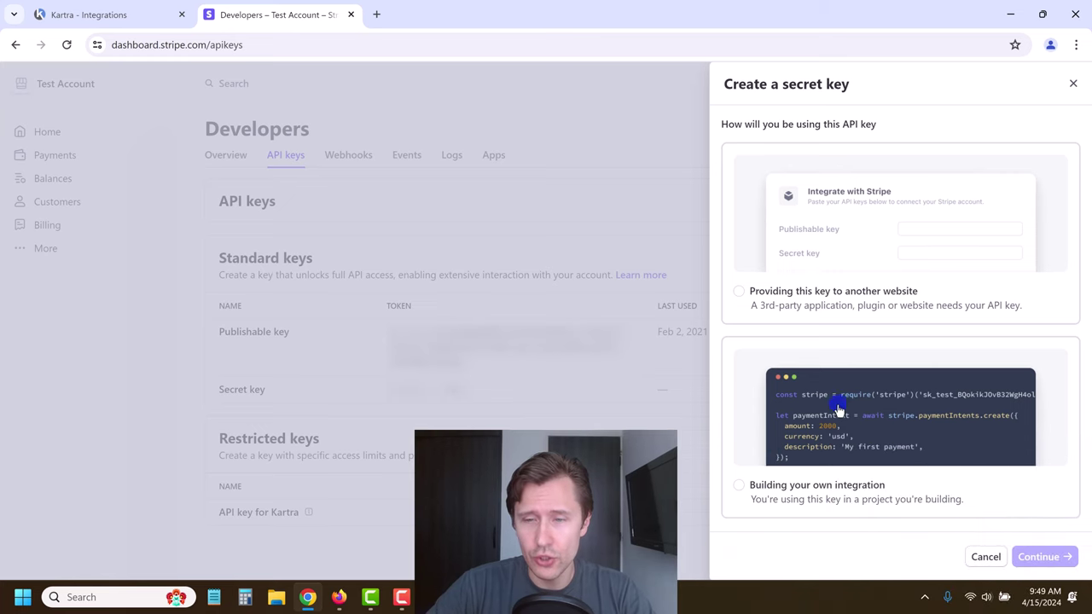
click(845, 448)
click(871, 234)
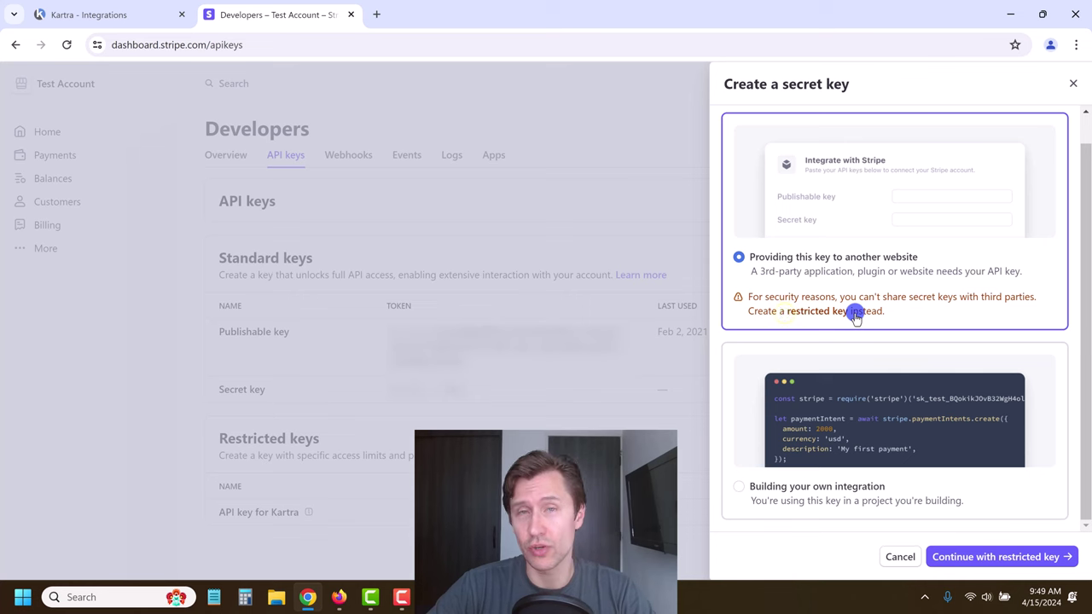
click(851, 407)
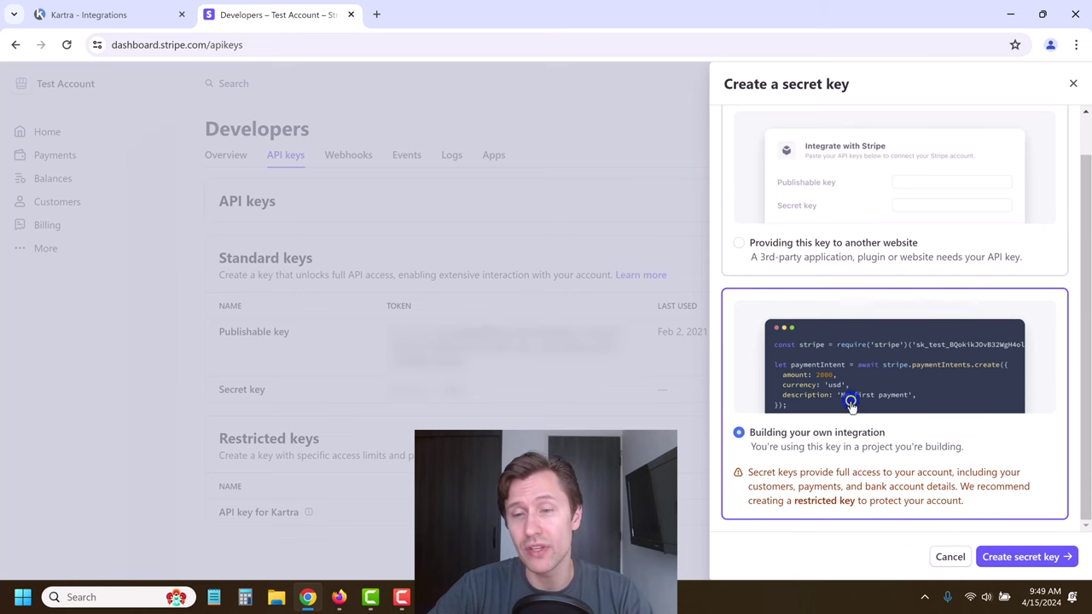
- Create the new secret key named 'Kartra Secret Key' and copy its value
click(1030, 564)
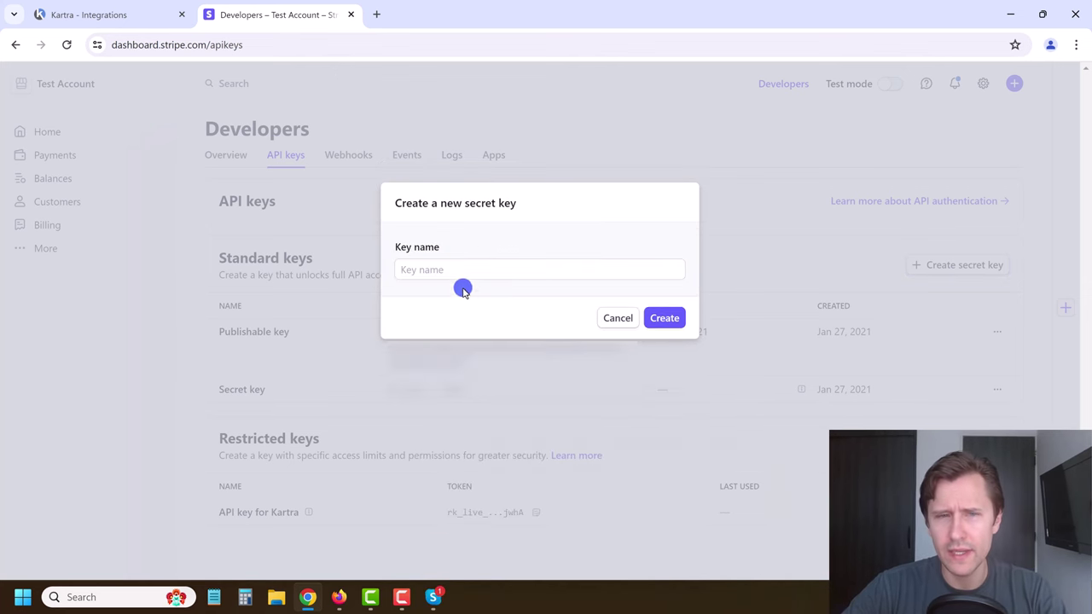
click(453, 262)
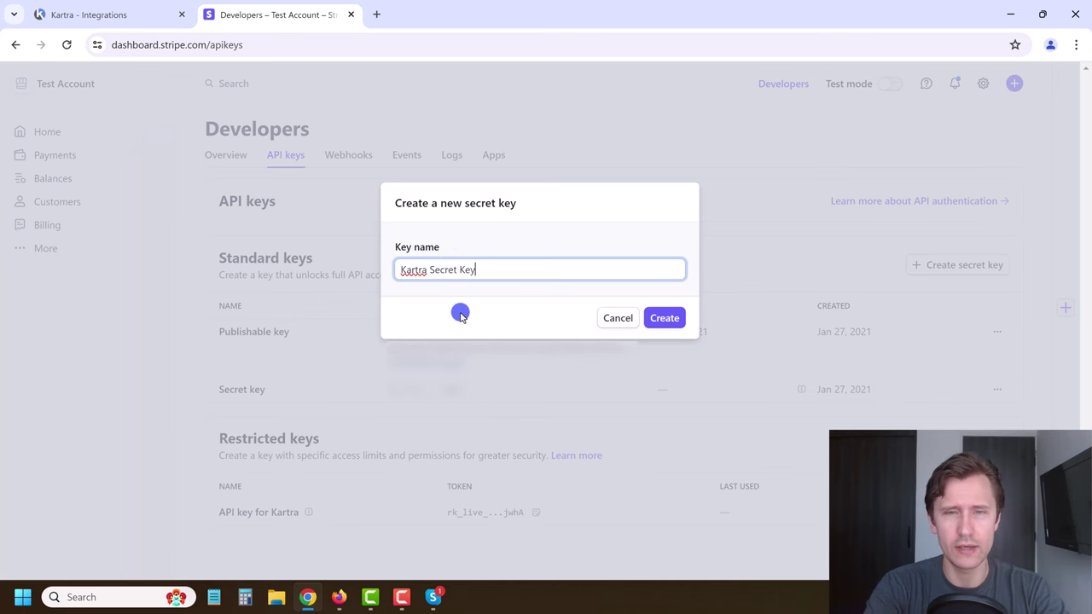
click(653, 315)
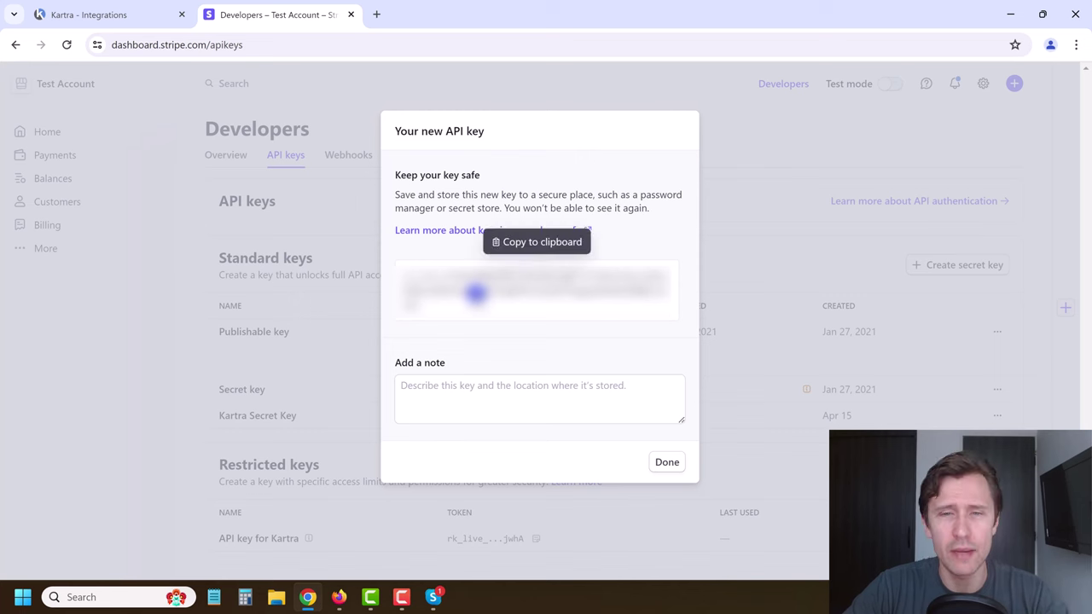
click(503, 282)
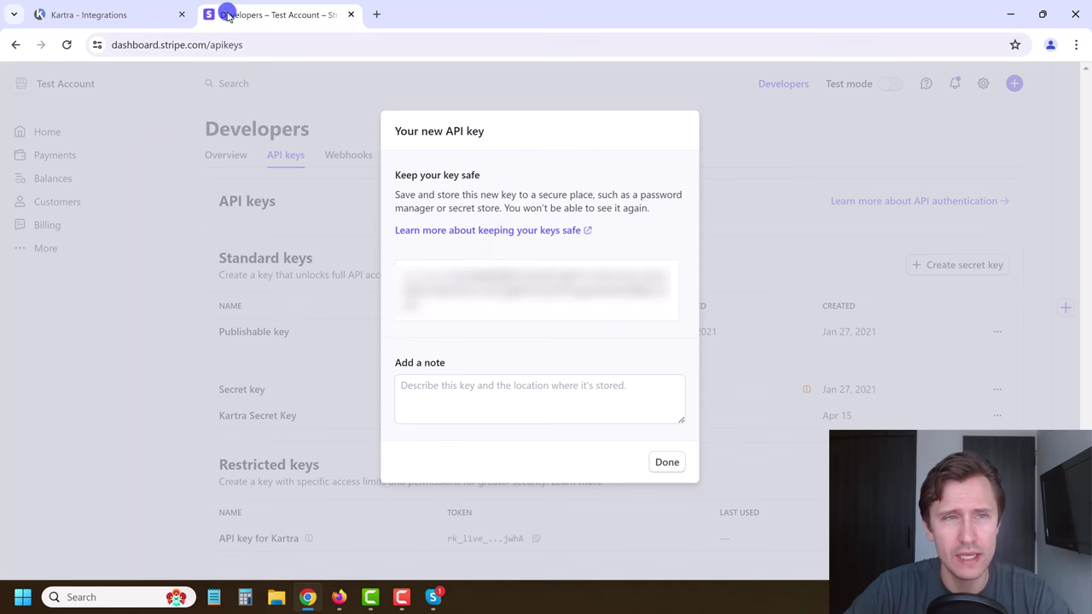
click(107, 10)
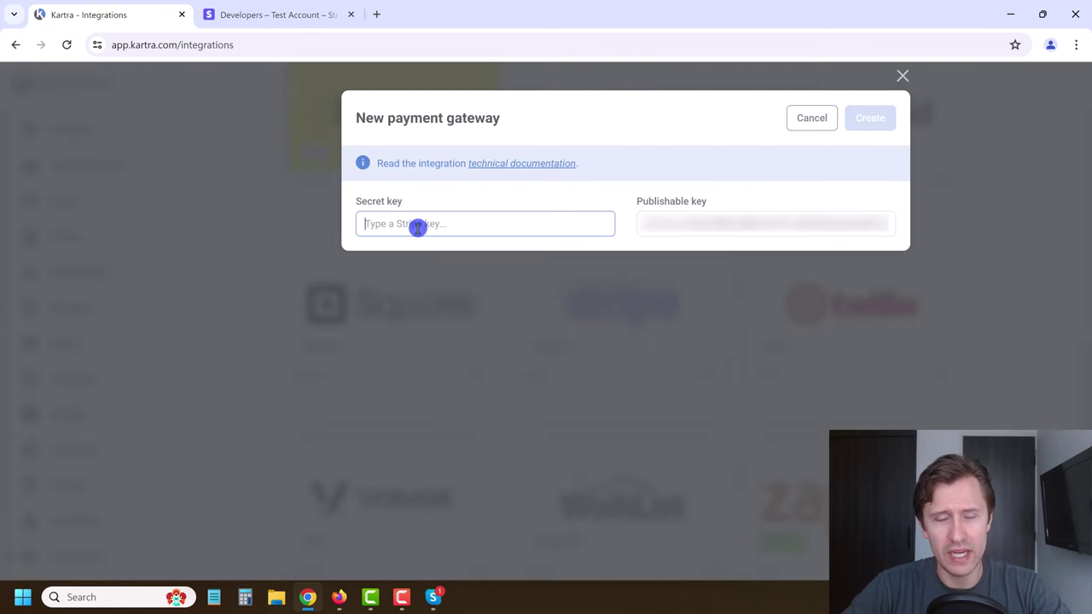
- Paste the new secret key into Kartra's Secret key field and dismiss Stripe's new-key notice
key(ctrl+v)
click(290, 12)
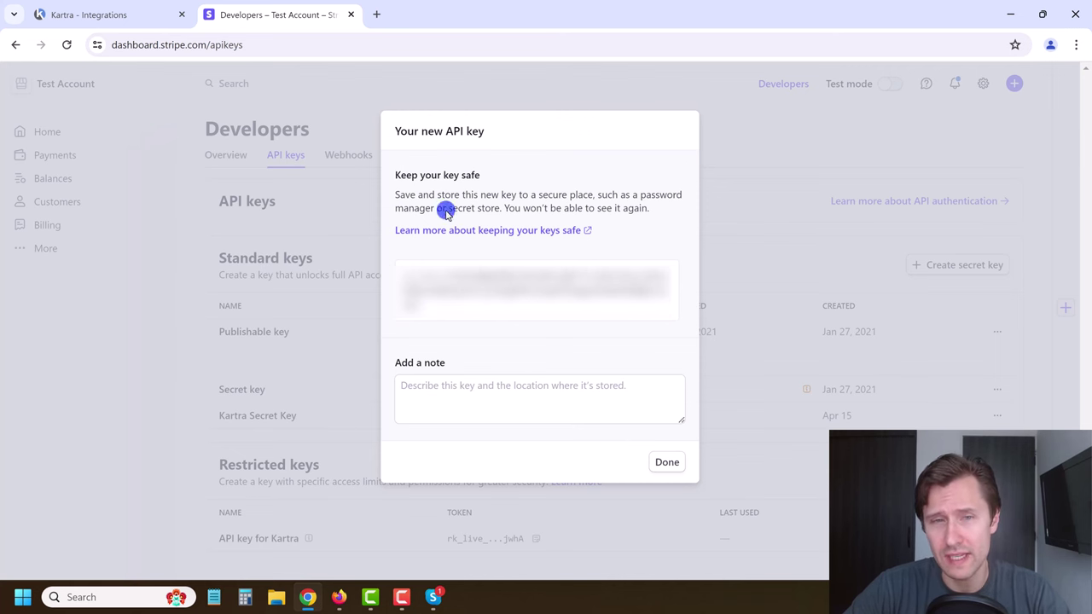
click(667, 462)
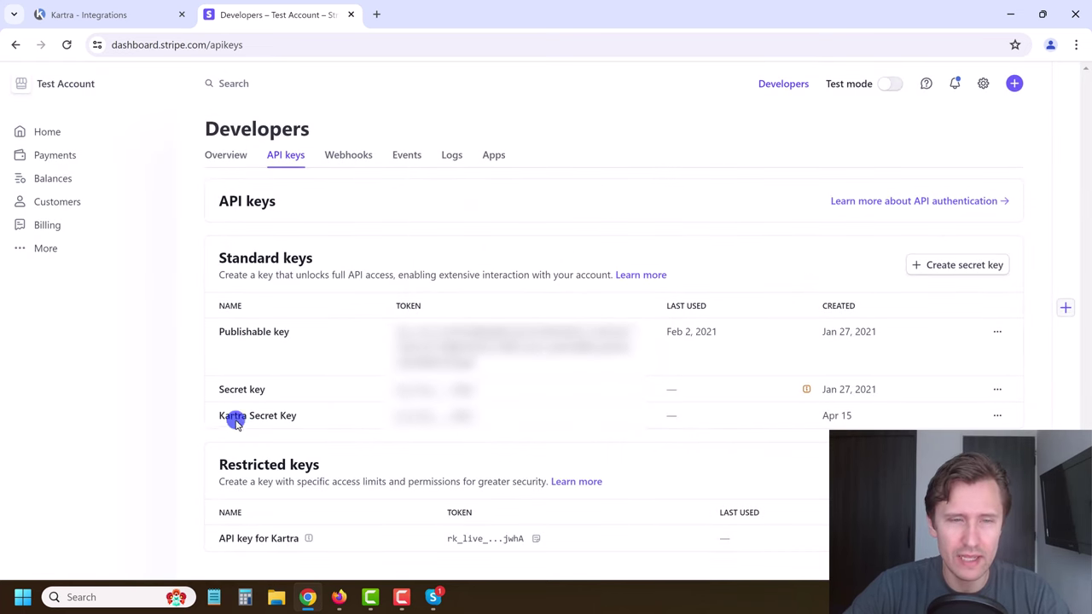
drag(233, 417, 472, 416)
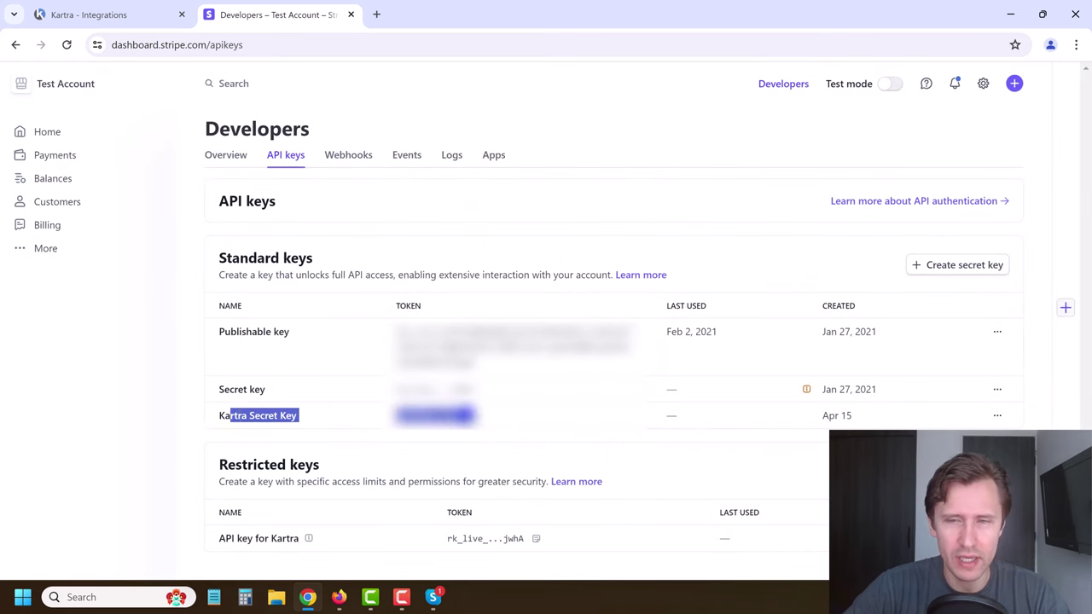
click(161, 9)
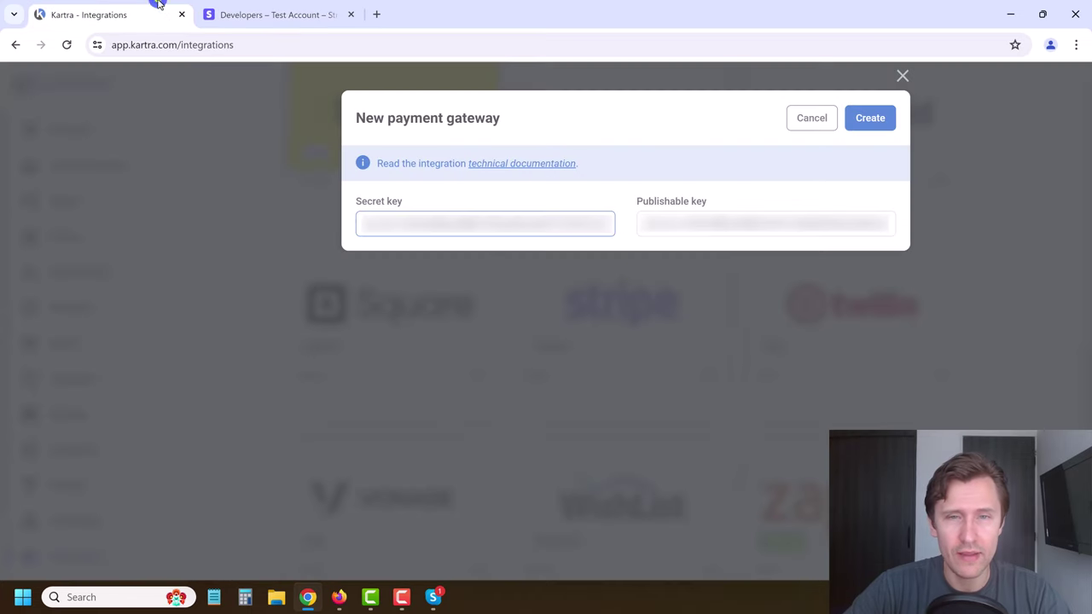
- Create the Stripe integration in Kartra, copy its notification URL, and go to Stripe's Webhooks
click(889, 123)
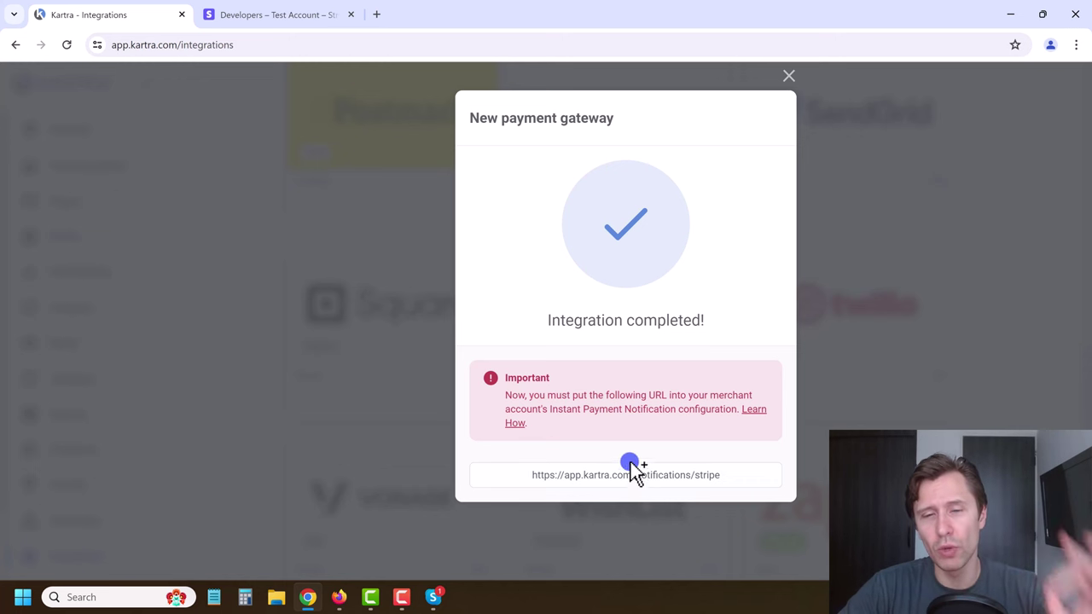
drag(537, 481, 783, 490)
click(482, 459)
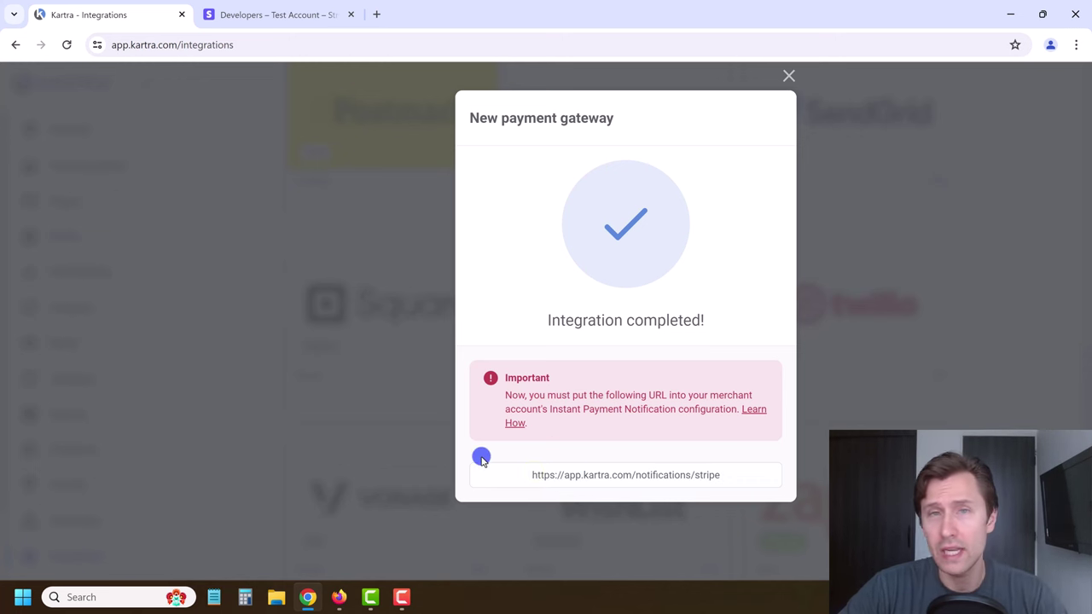
triple_click(568, 475)
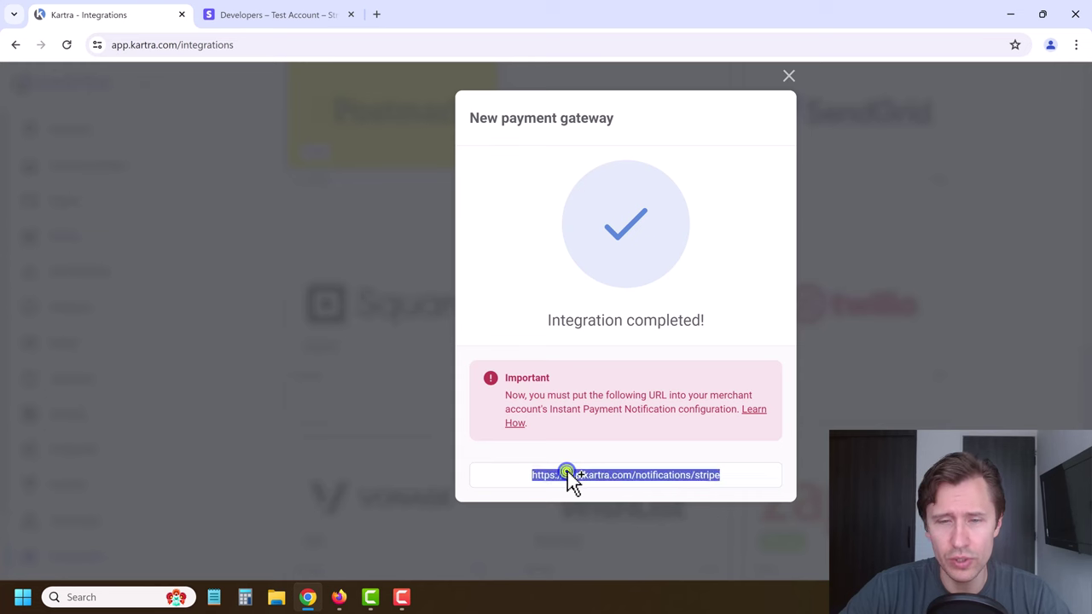
click(268, 12)
click(358, 163)
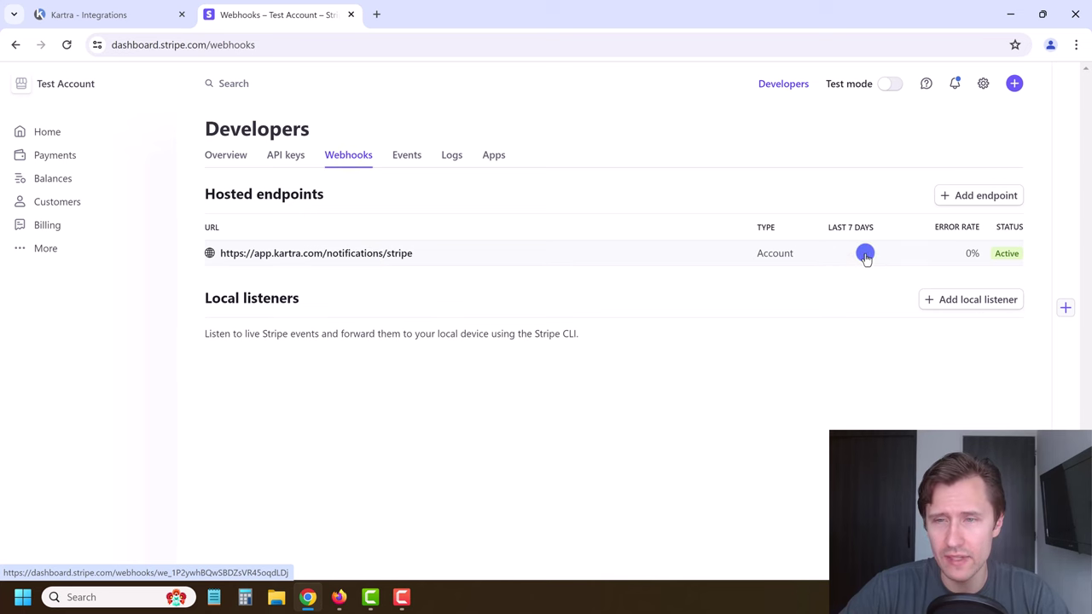
click(865, 254)
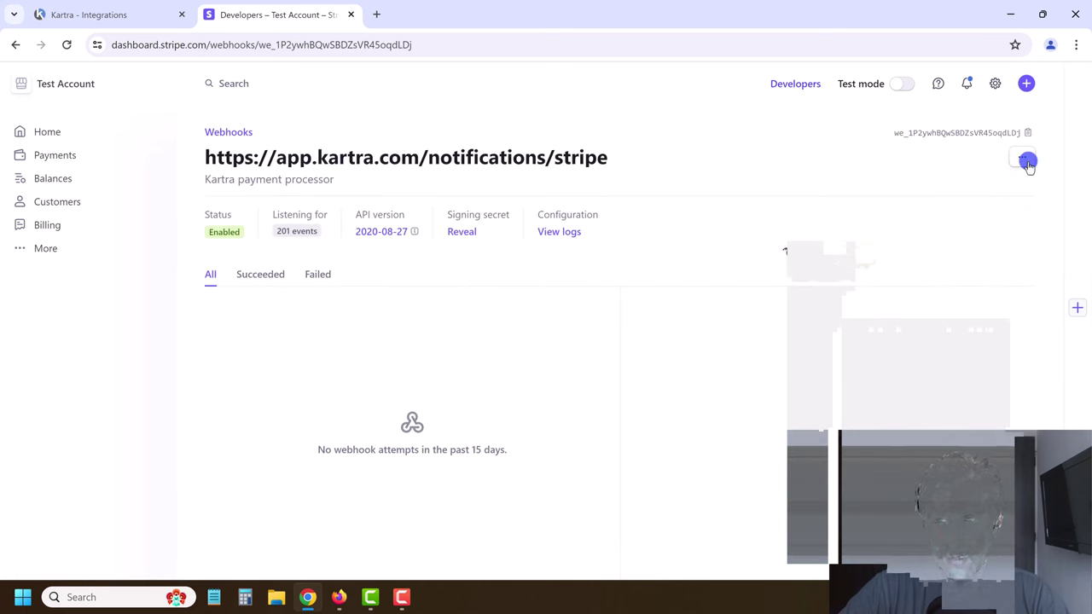
click(1027, 162)
click(953, 248)
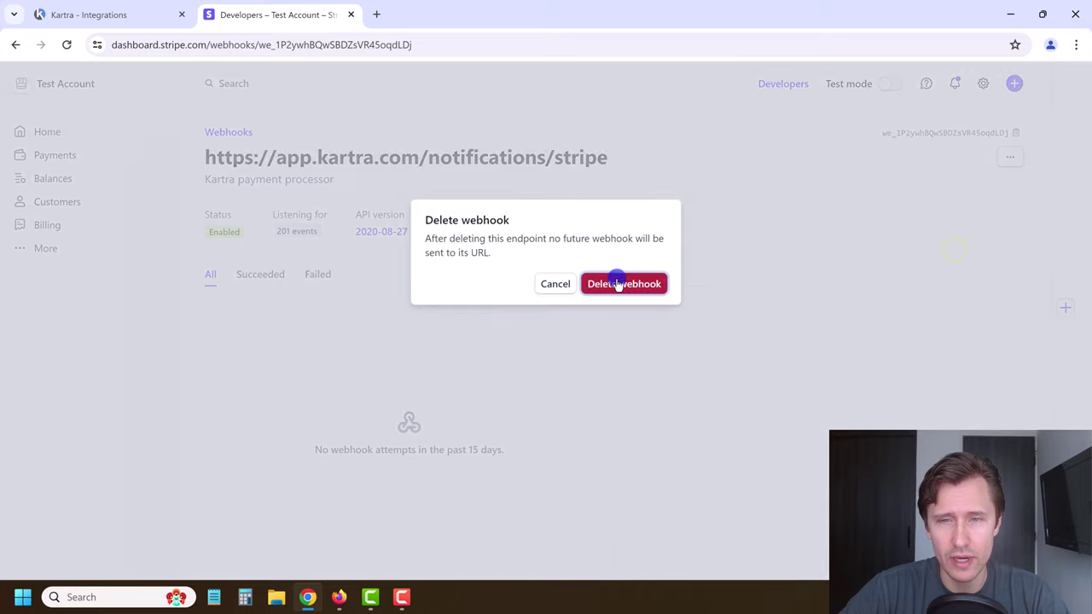
click(619, 284)
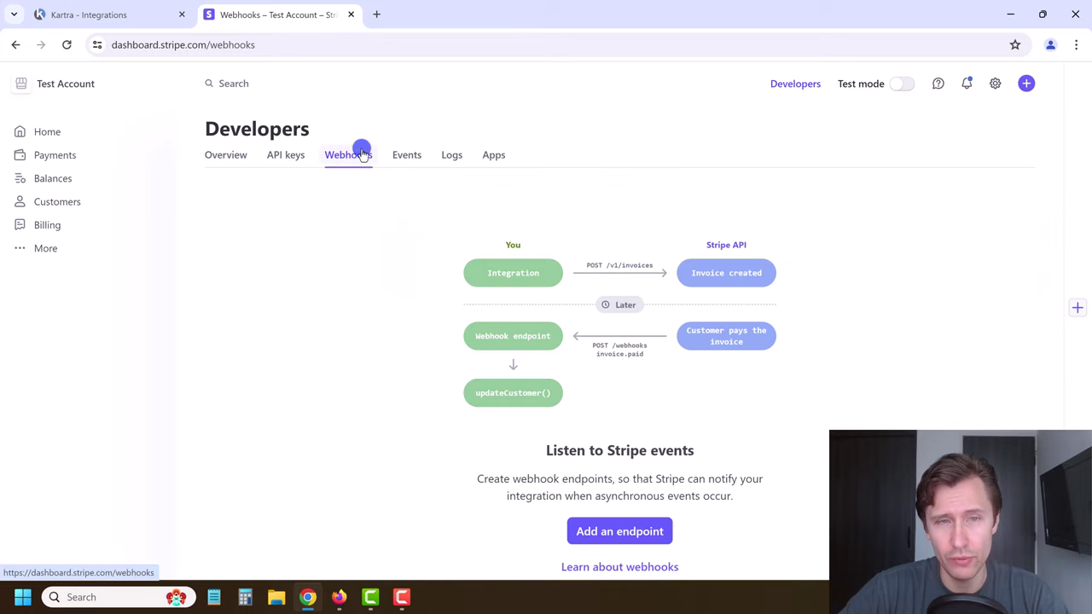
- Add an endpoint with the Kartra notification URL and description 'Kartra payment integration'
click(607, 536)
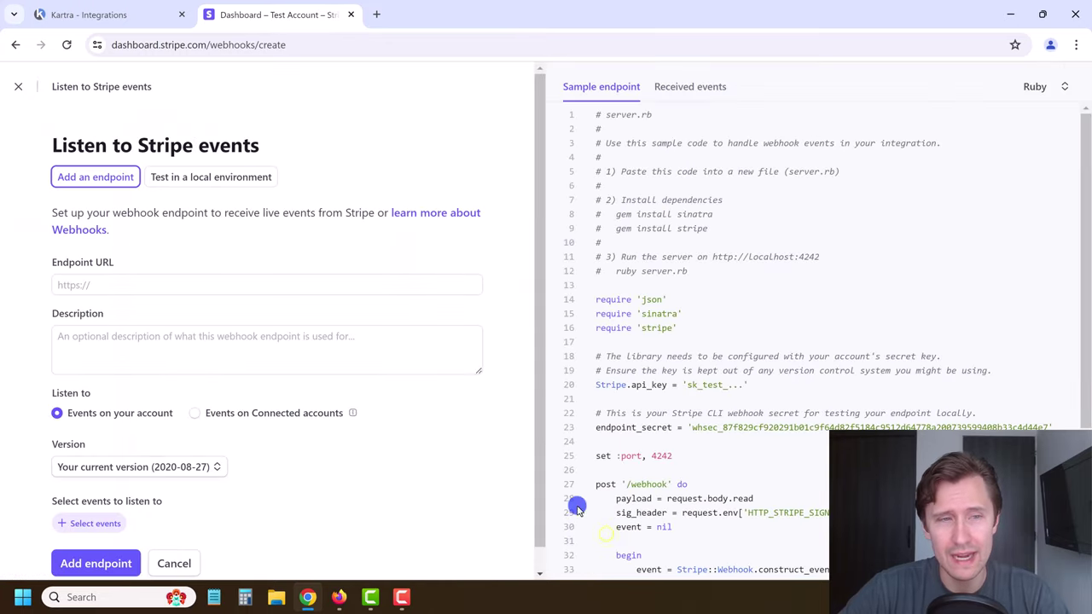
click(120, 288)
key(ctrl+v)
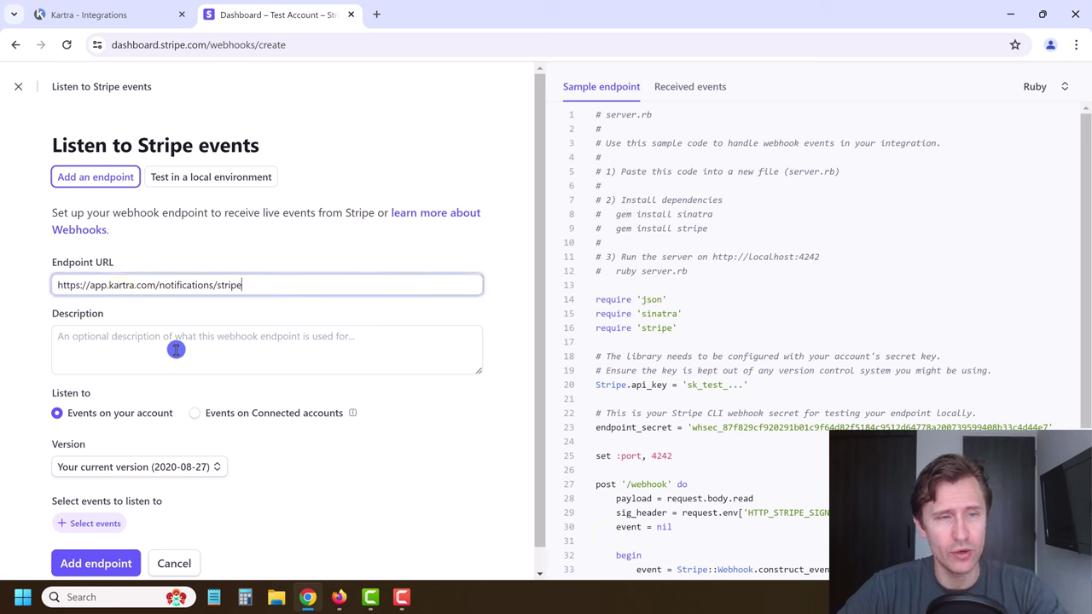
click(185, 352)
text(Kartra payment i)
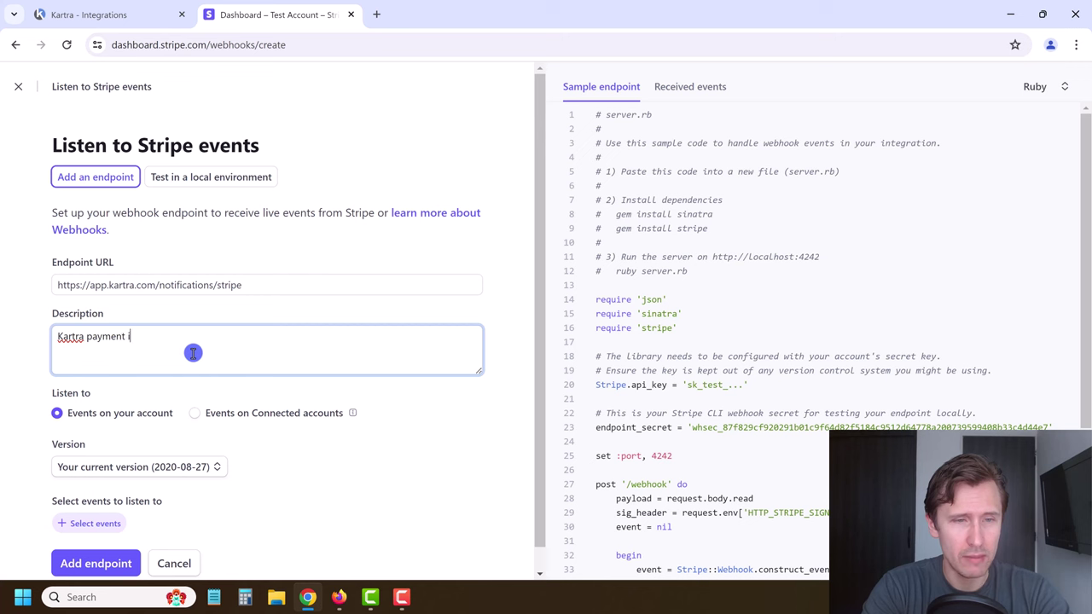
text(ntegration)
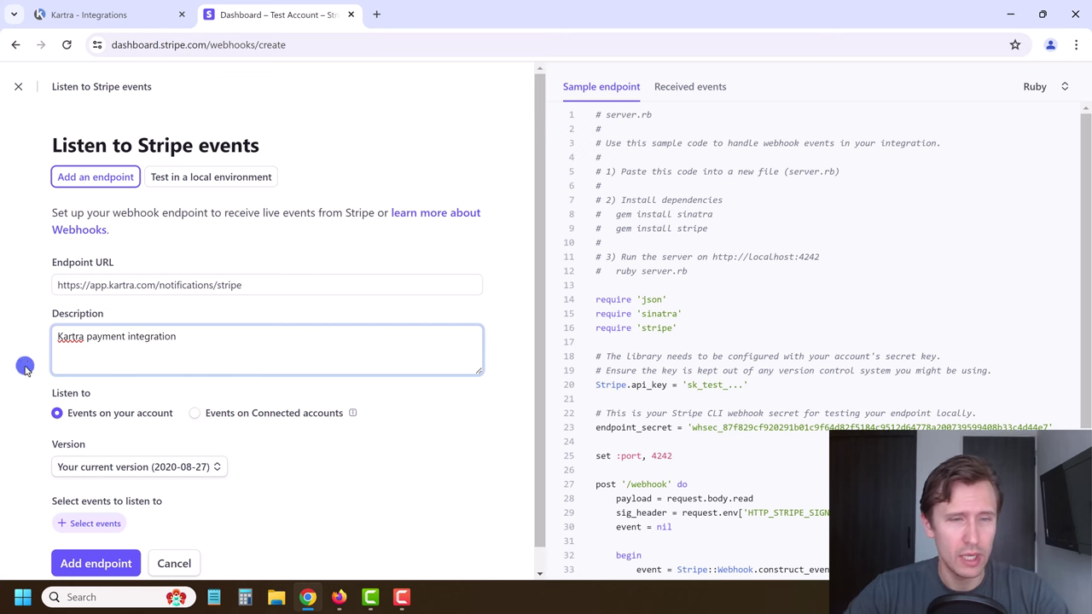
- Keep API version 2020-08-27 and bring up the event selection list
scroll(93, 410, down, 1)
click(168, 437)
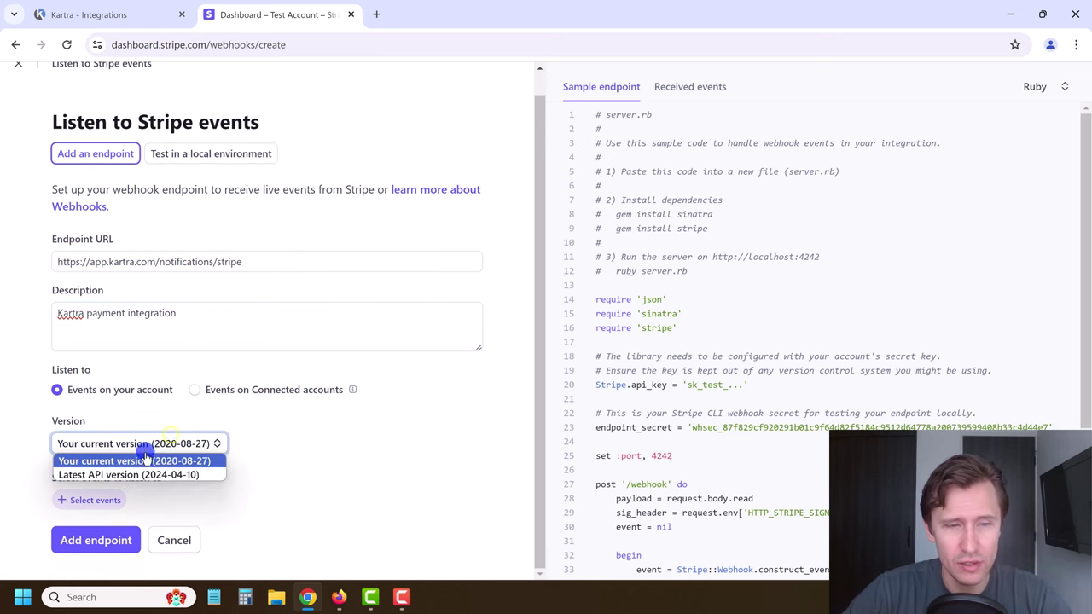
click(150, 462)
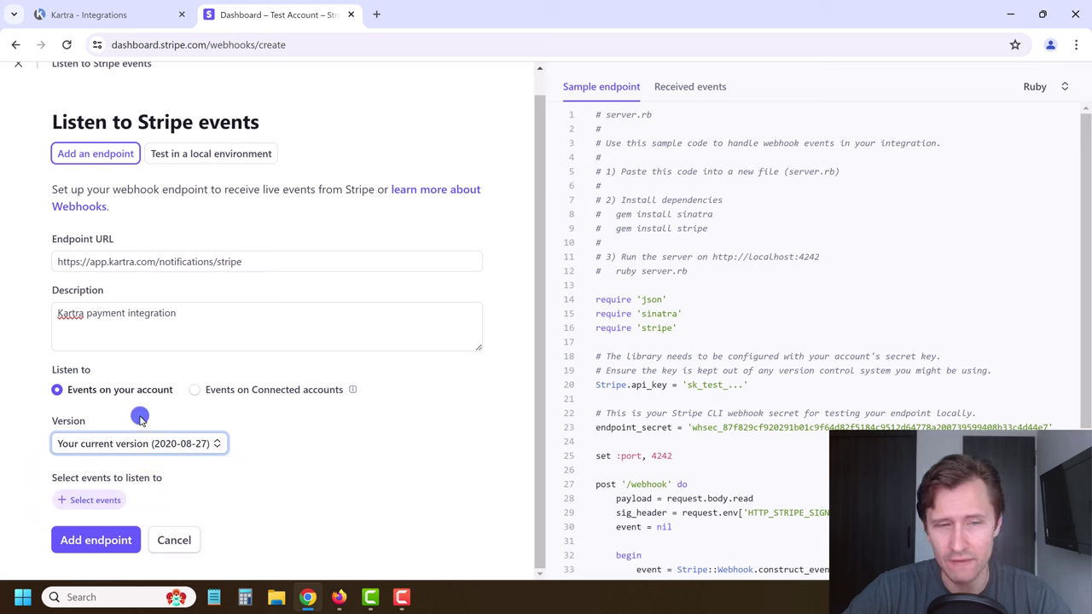
click(83, 540)
scroll(136, 525, down, 1)
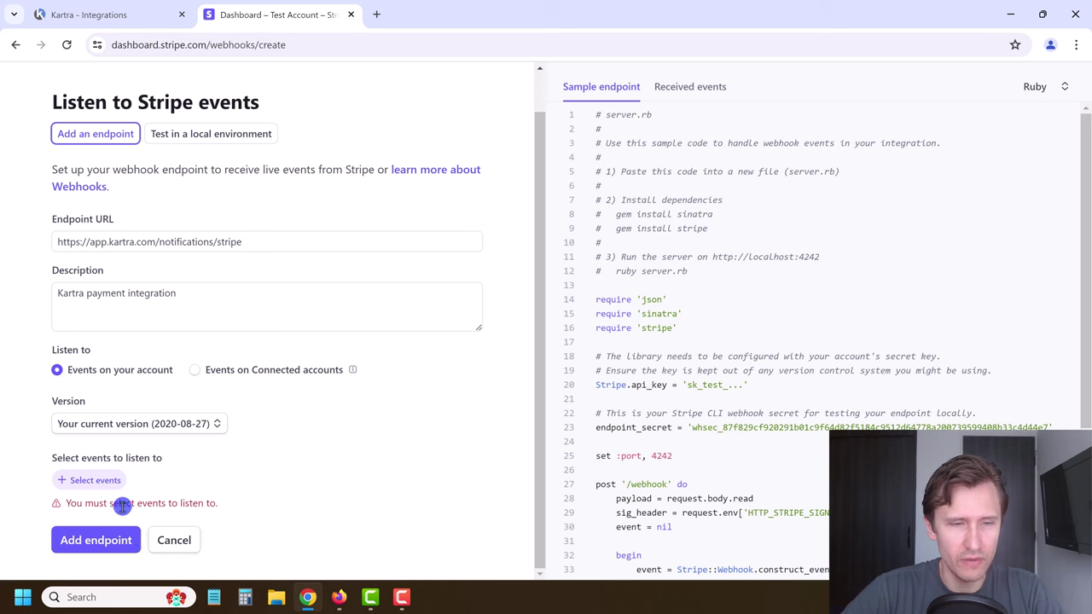
click(104, 481)
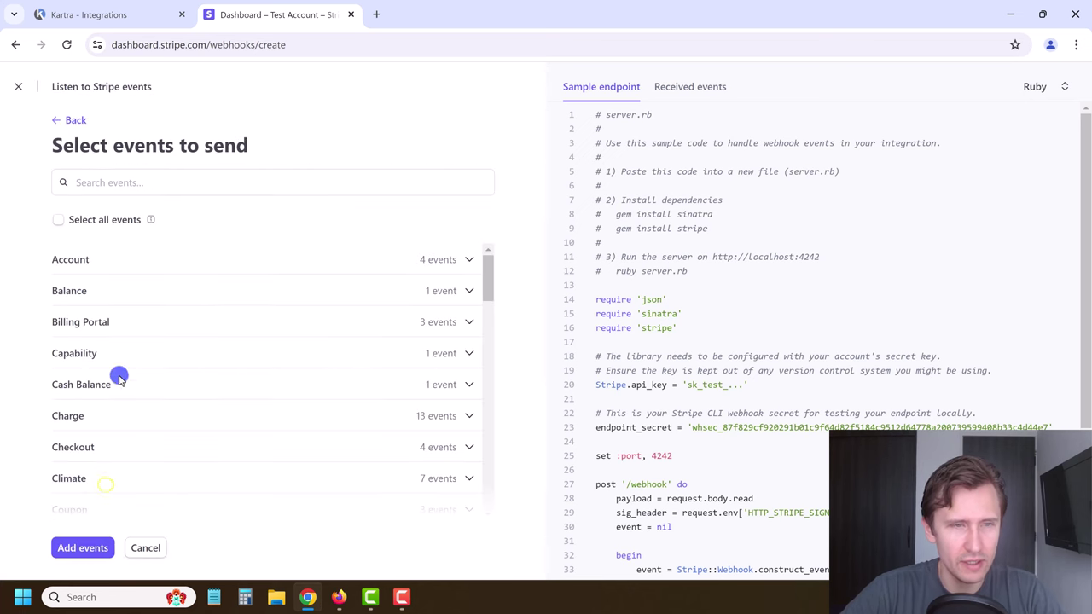
- Select all events, save the Kartra webhook endpoint, and return to the Webhooks list
click(58, 221)
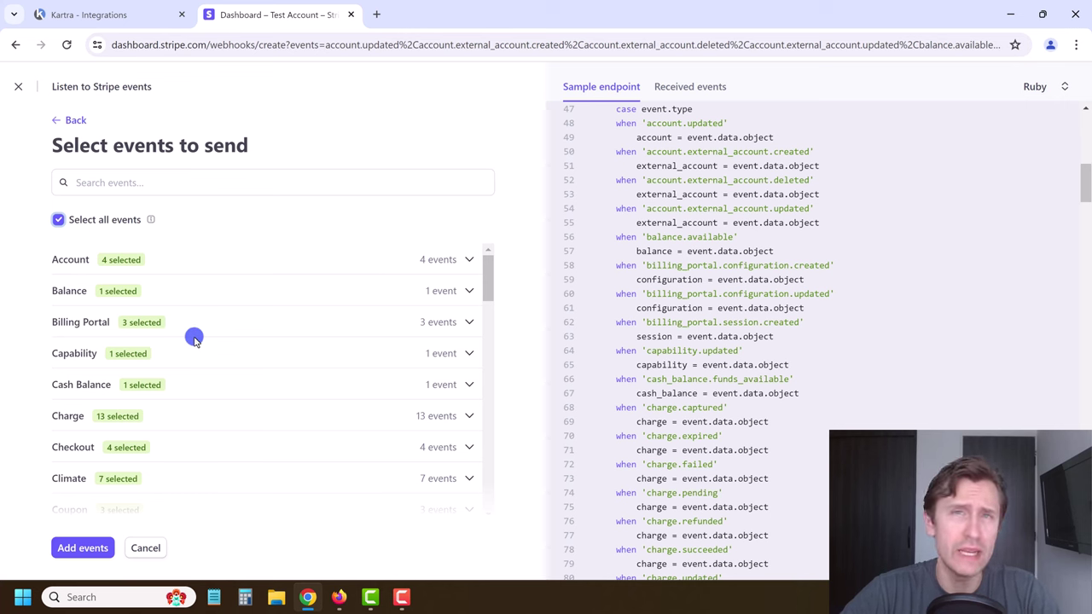
click(89, 323)
click(90, 323)
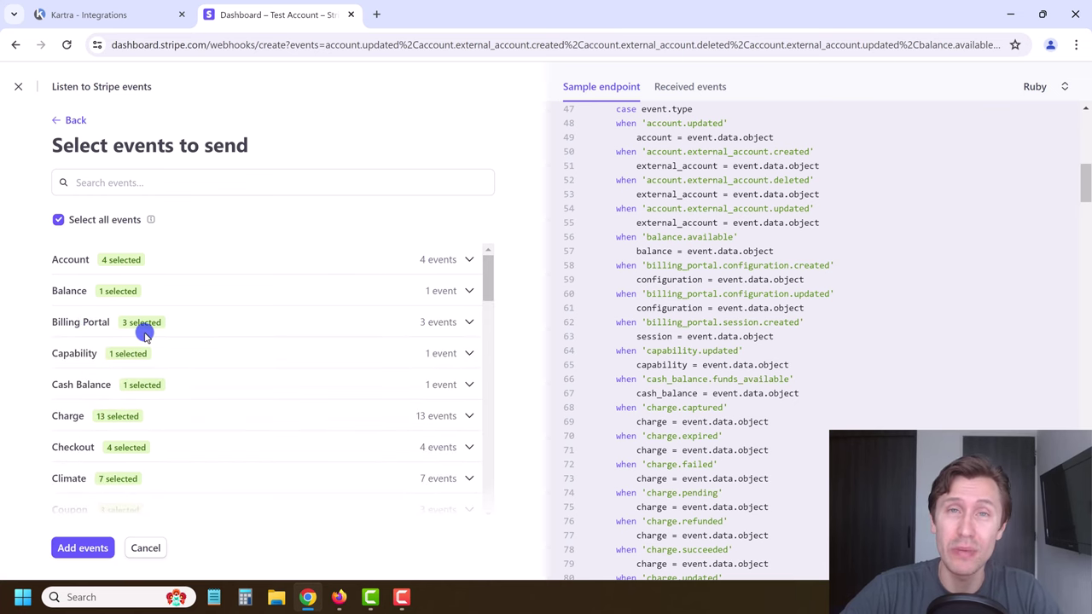
click(82, 548)
scroll(198, 432, down, 8)
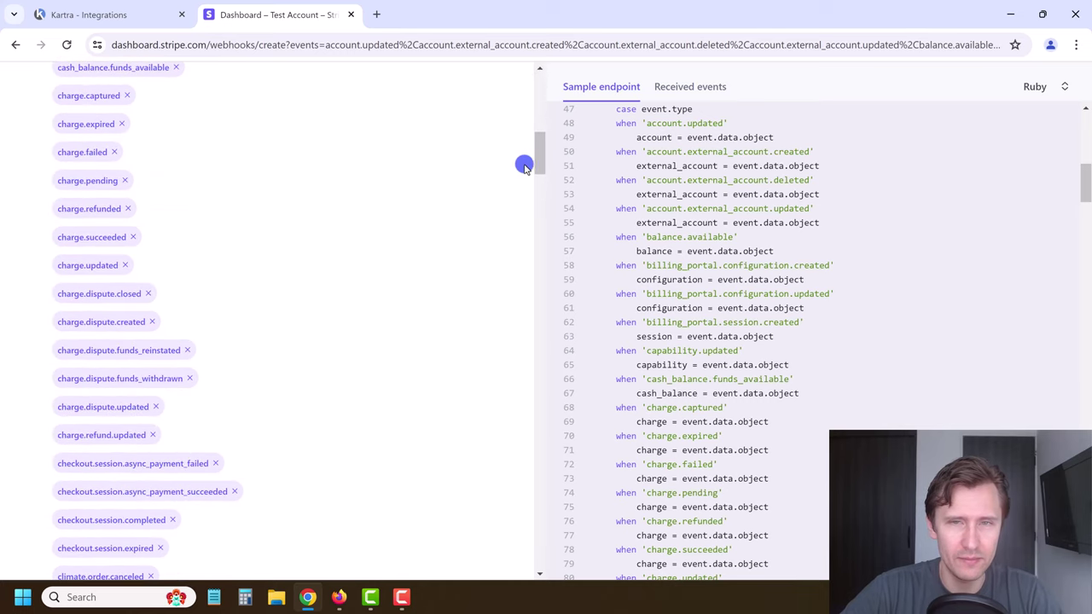
drag(537, 159, 538, 549)
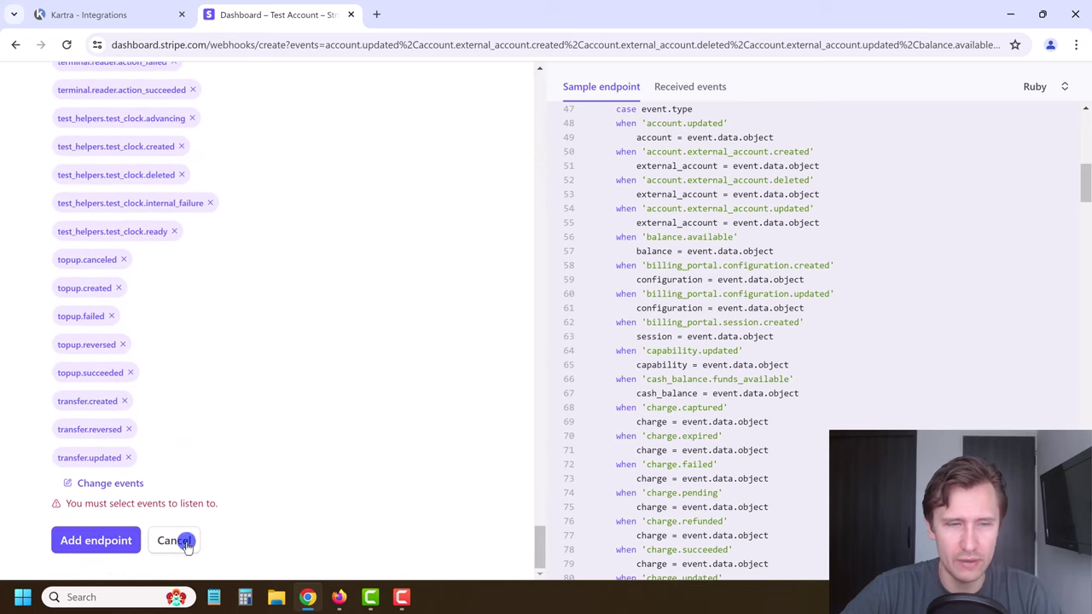
click(117, 538)
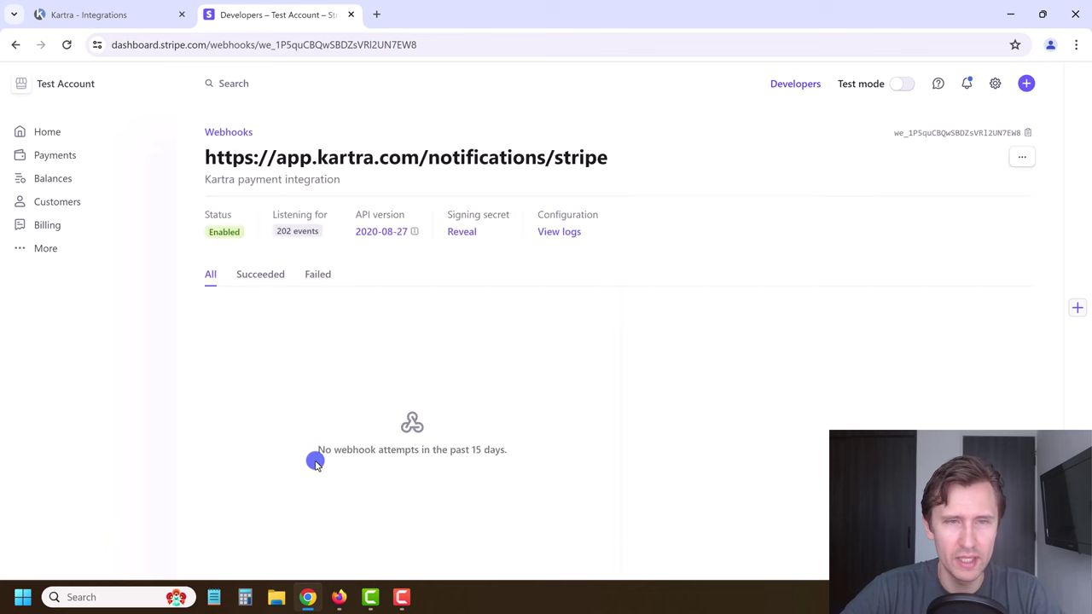
click(227, 136)
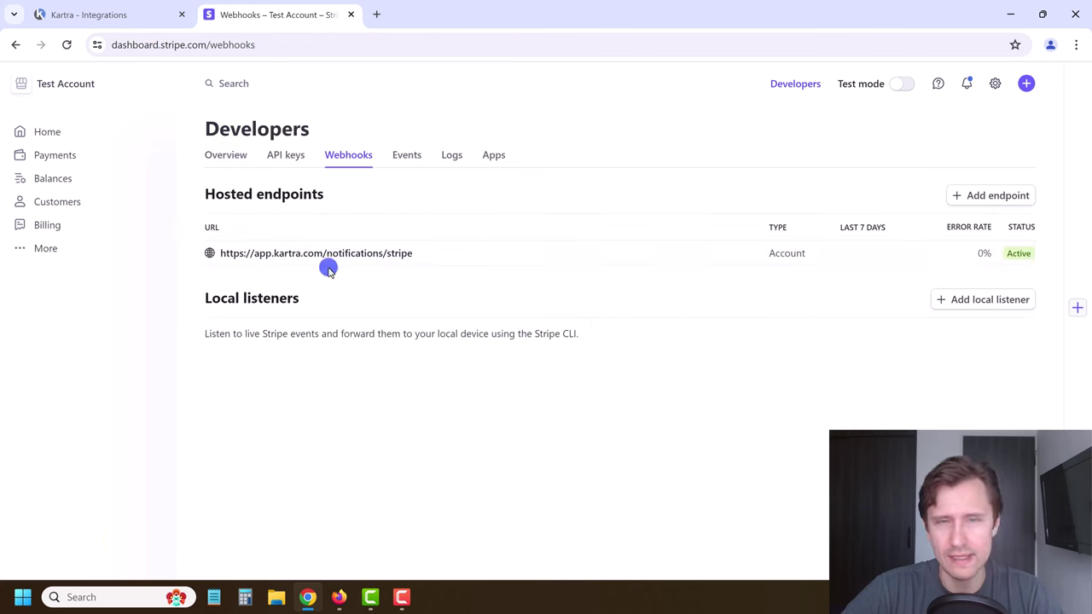
- Dismiss Stripe's Integration completed dialog and review the Stripe gateway settings, leaving them unchanged
click(154, 12)
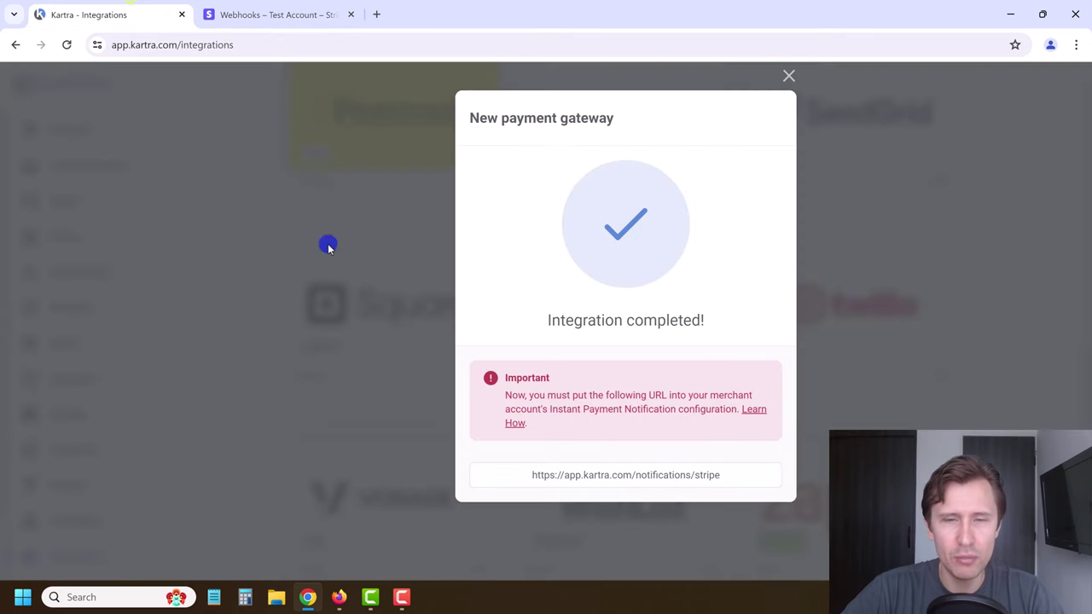
click(784, 78)
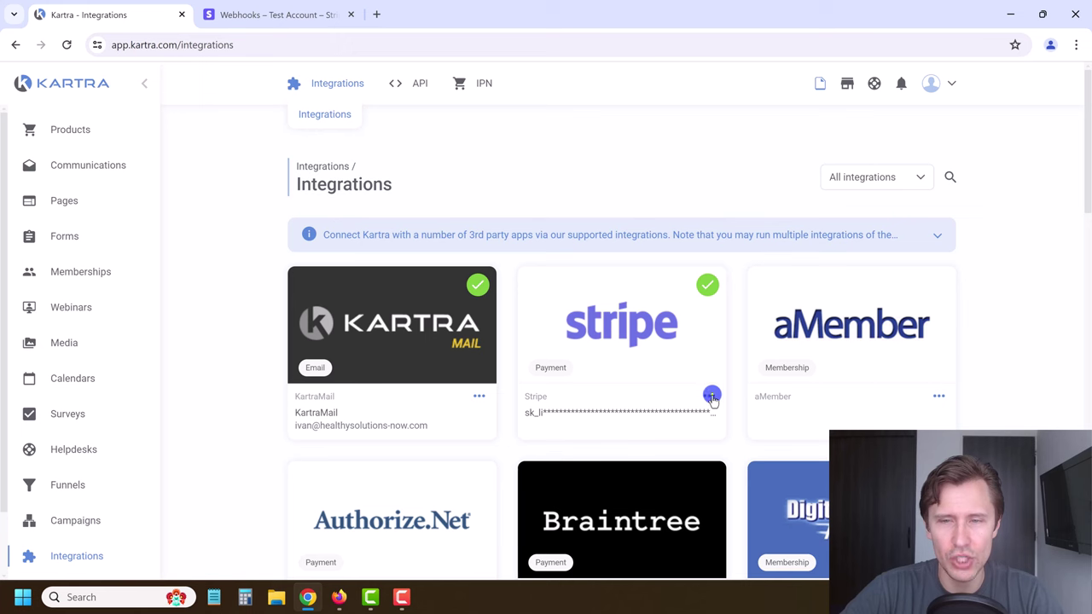
click(712, 396)
click(772, 413)
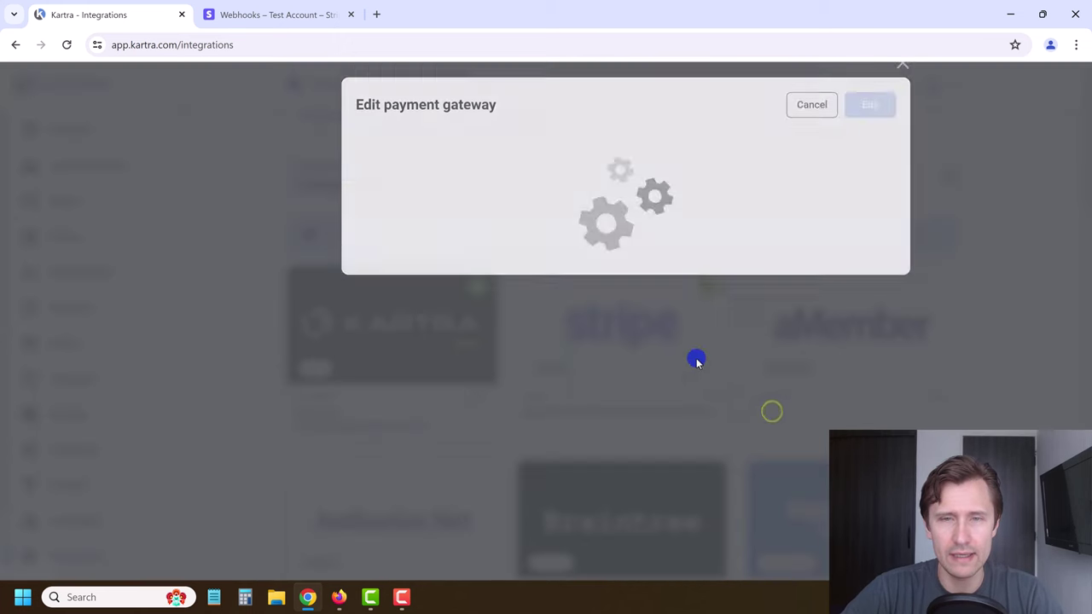
click(815, 112)
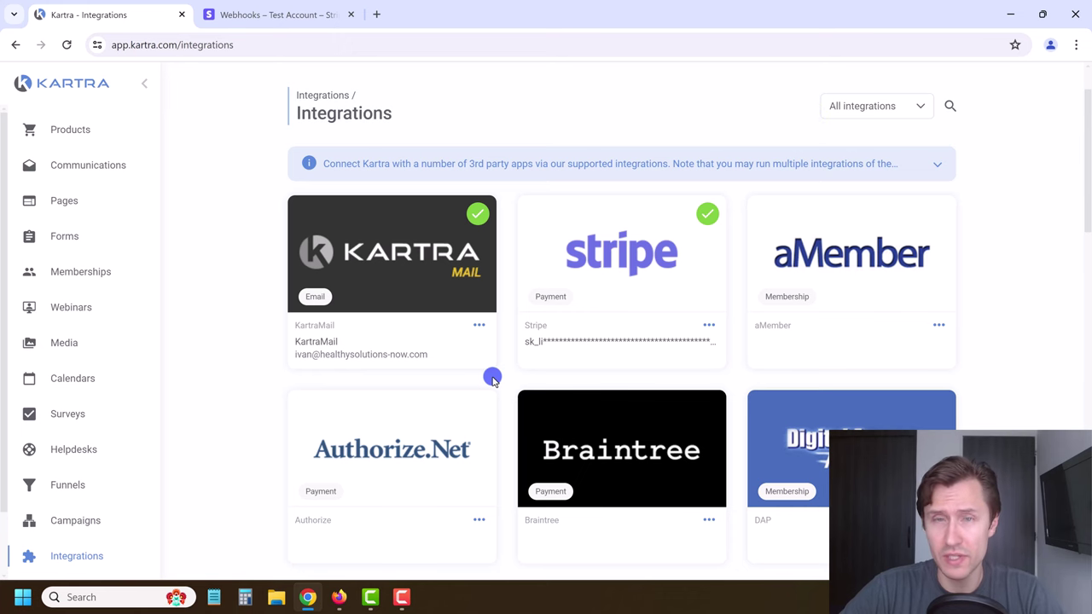
- Start a new PayPal payment gateway and choose Connect PayPal to reach PayPal's permission login
scroll(493, 379, down, 7)
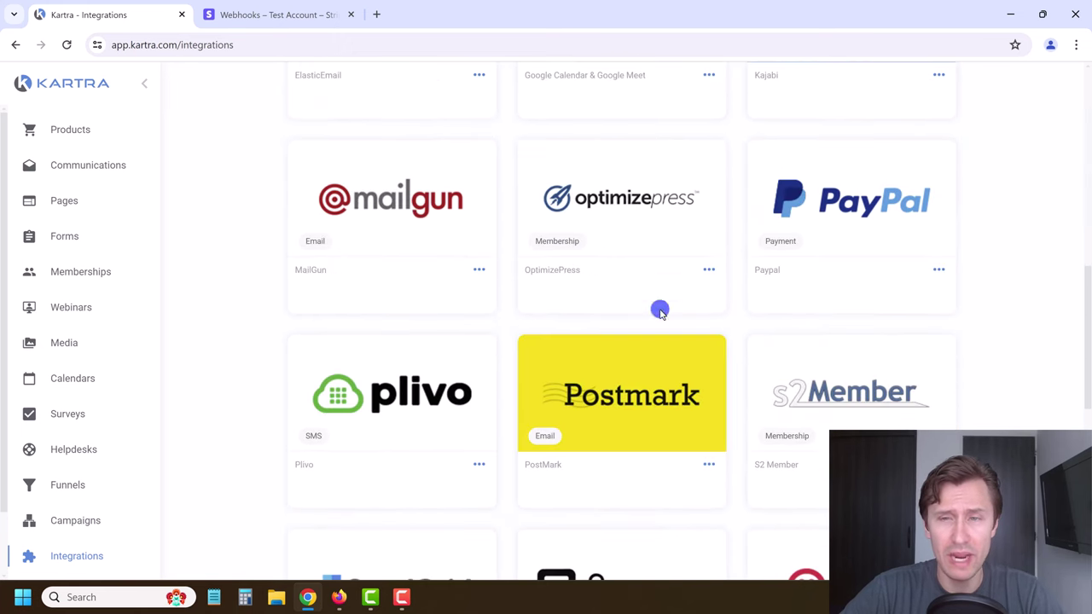
click(939, 269)
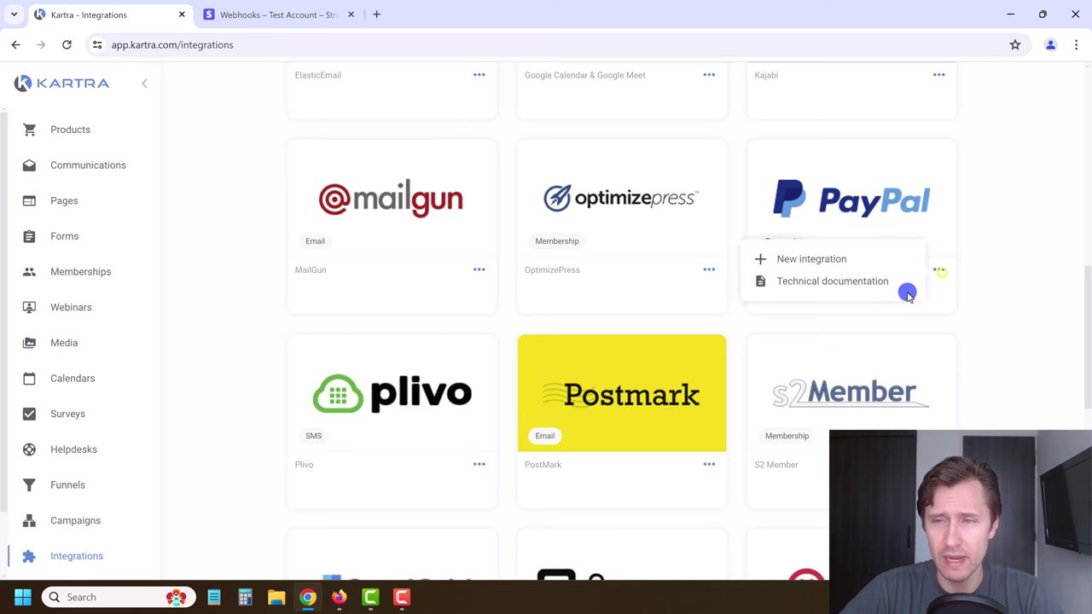
click(804, 260)
click(803, 213)
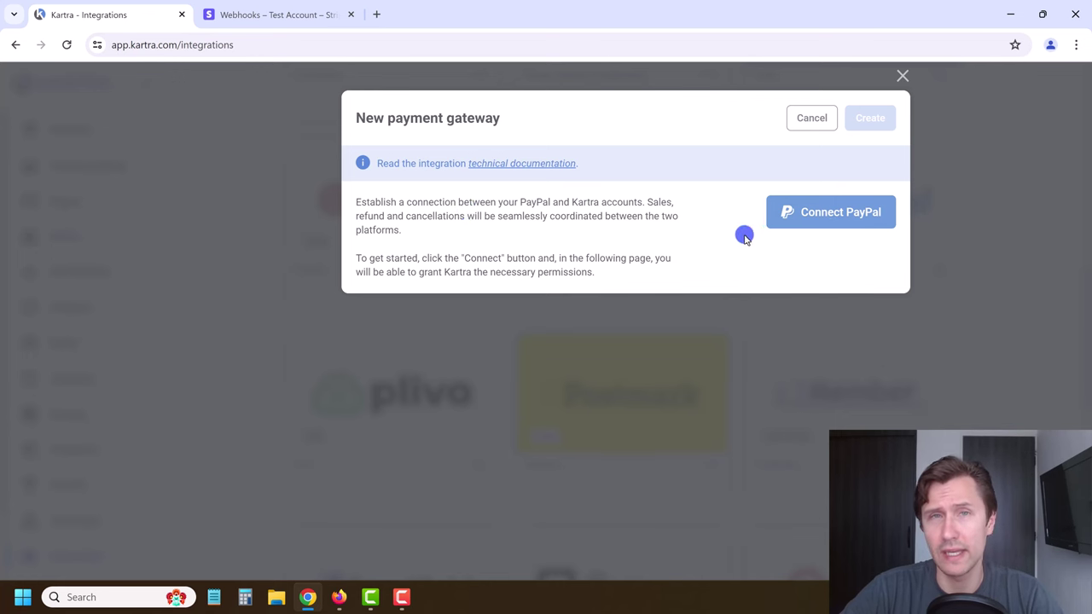
click(794, 212)
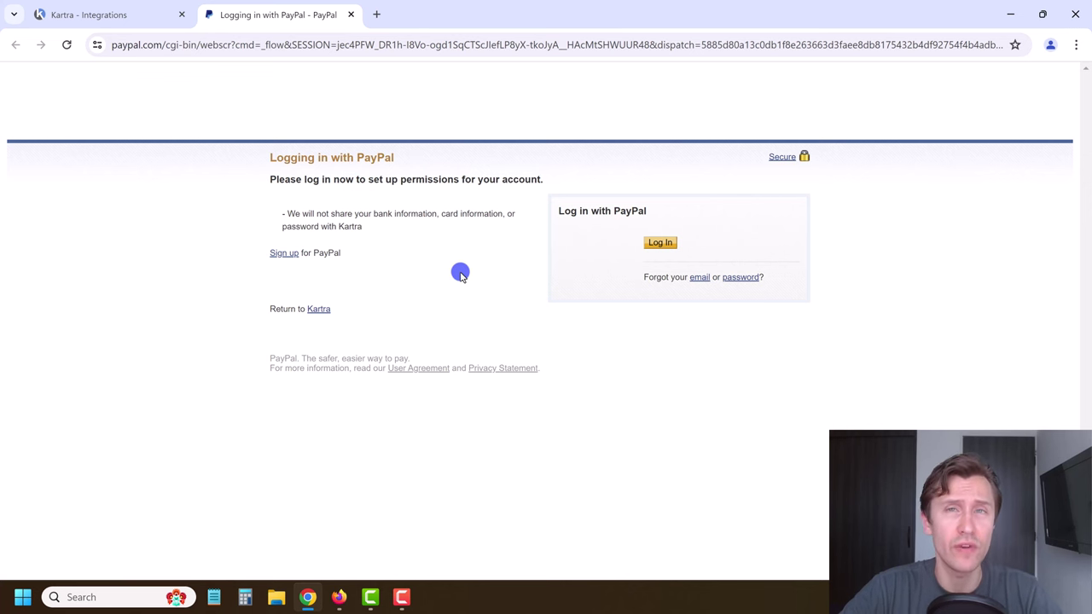
- Log in to PayPal, reloading and resubmitting past the Bad Request error
click(660, 243)
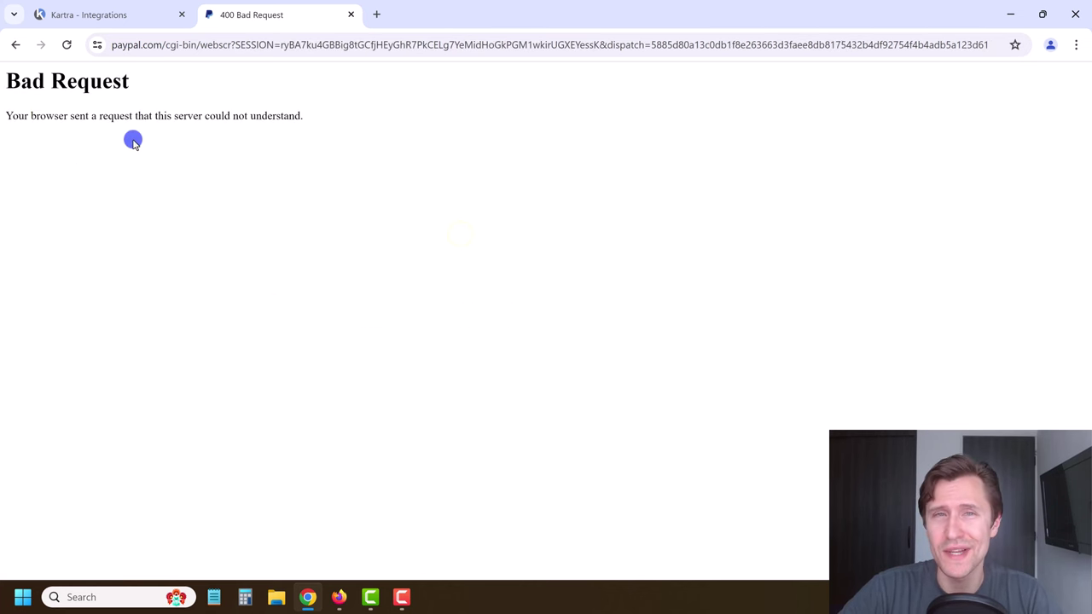
click(64, 47)
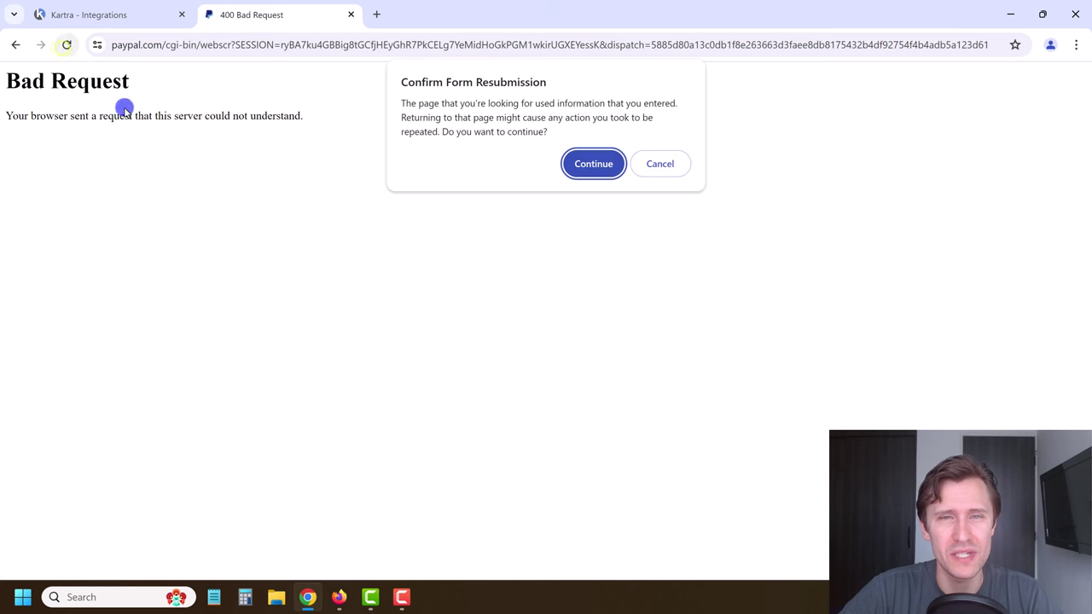
click(593, 166)
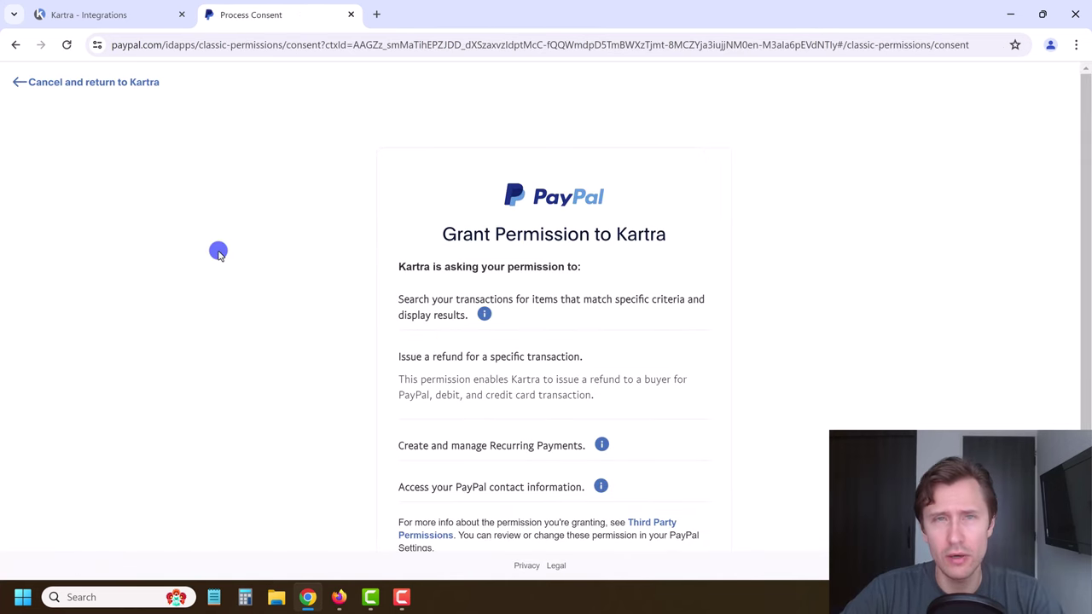
- Review the permissions Kartra requests on PayPal's consent page and agree and consent
scroll(367, 246, down, 2)
scroll(429, 156, up, 1)
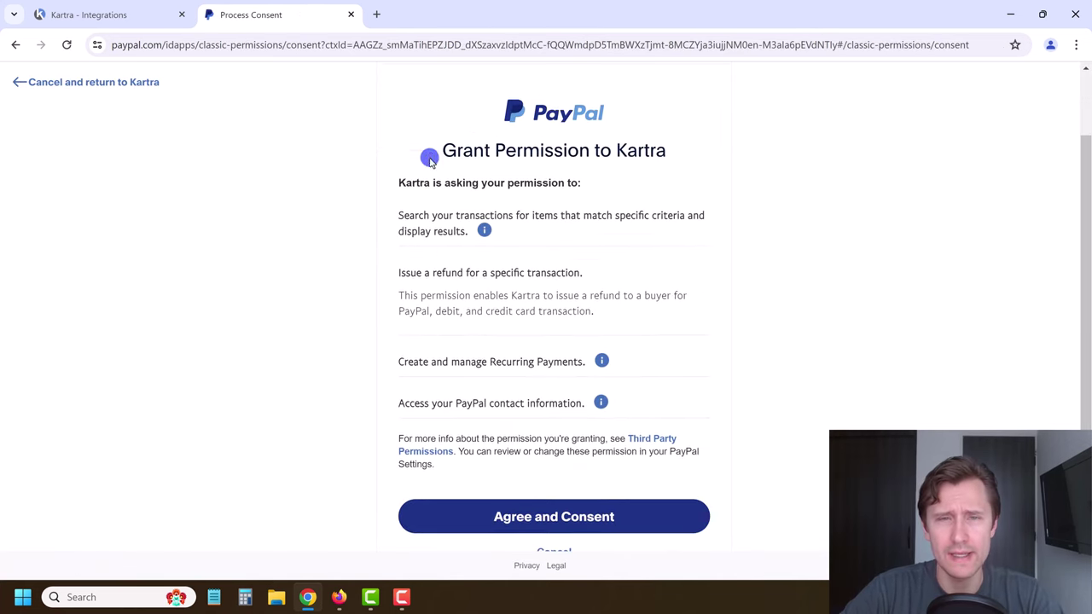
drag(406, 186, 561, 251)
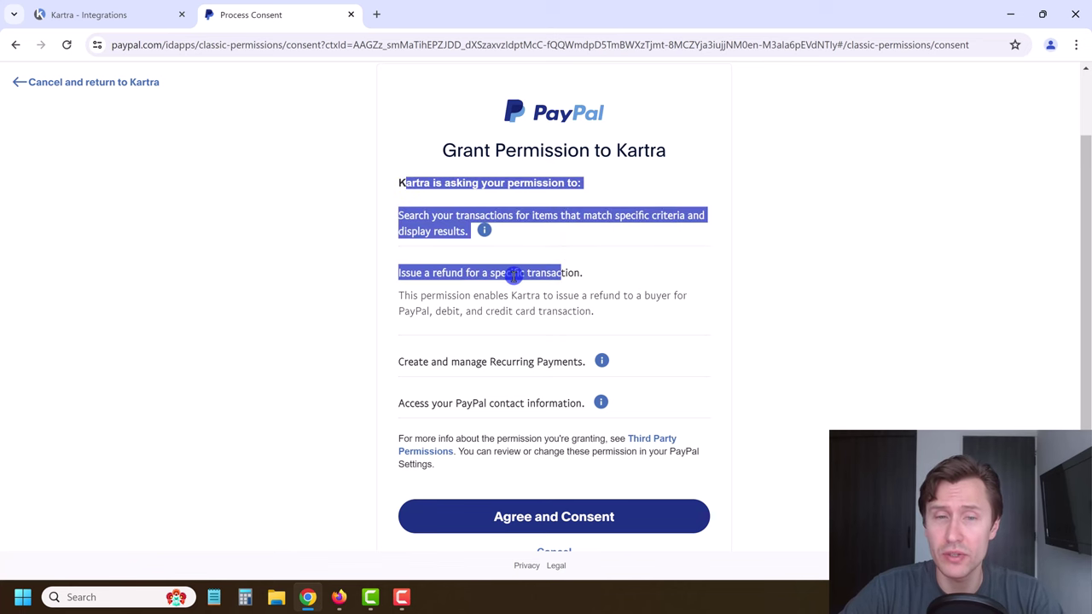
scroll(512, 278, down, 1)
click(421, 441)
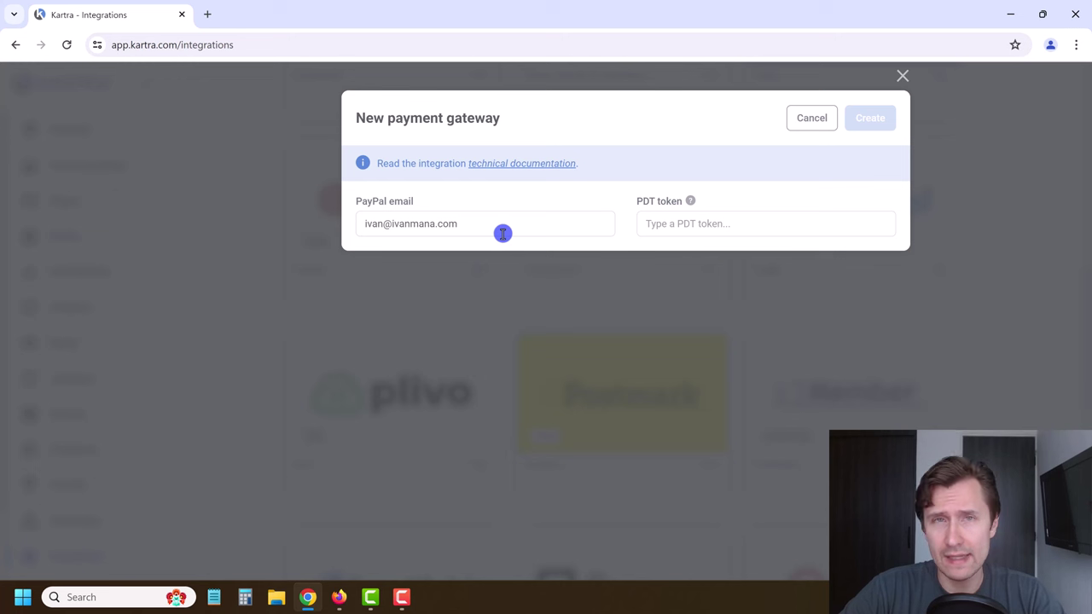
- Check the filled-in PayPal email and select the still-empty PDT token field
drag(503, 233, 358, 225)
click(476, 219)
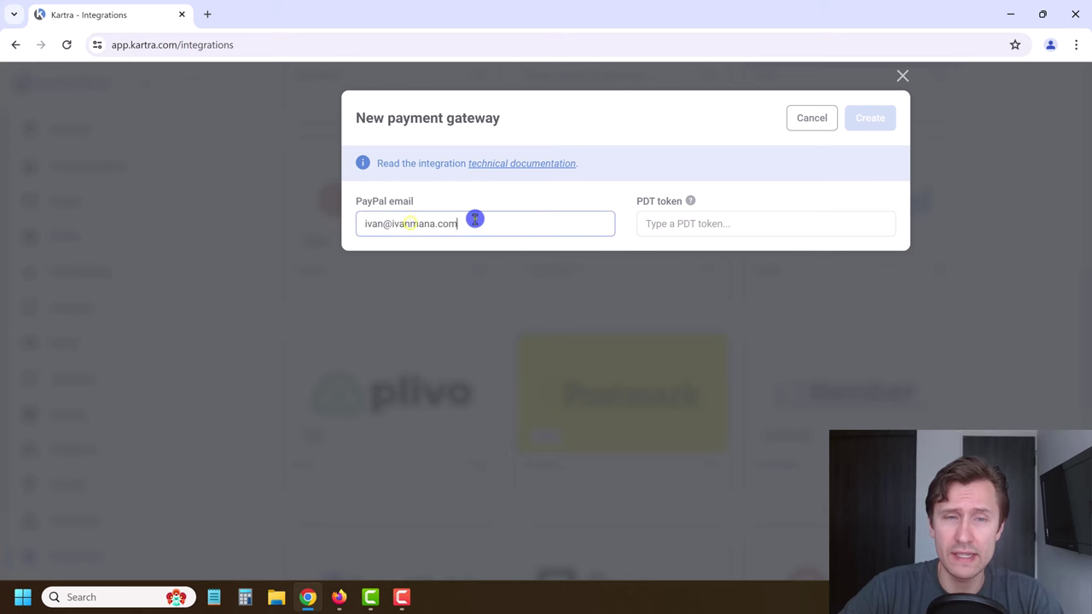
drag(475, 219, 356, 219)
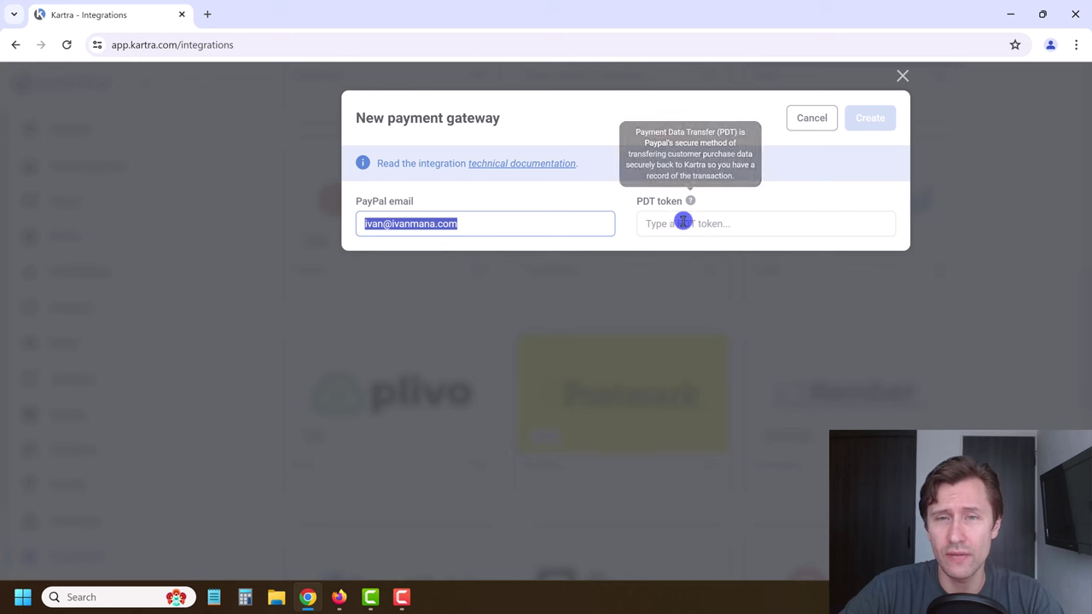
click(687, 221)
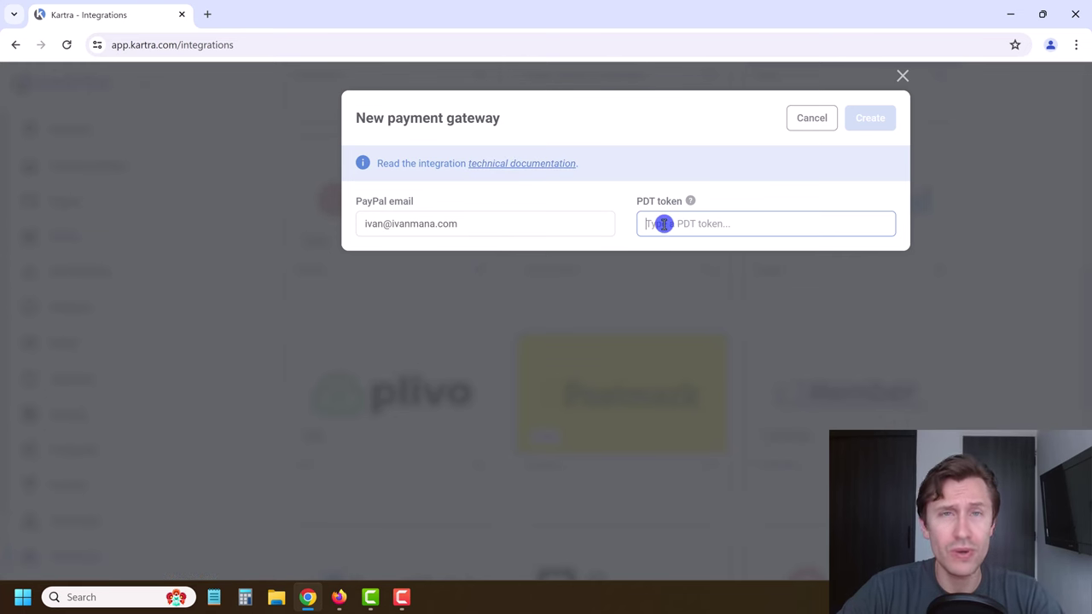
- Load paypal.com in a new tab and browse the account's website payments settings
click(208, 15)
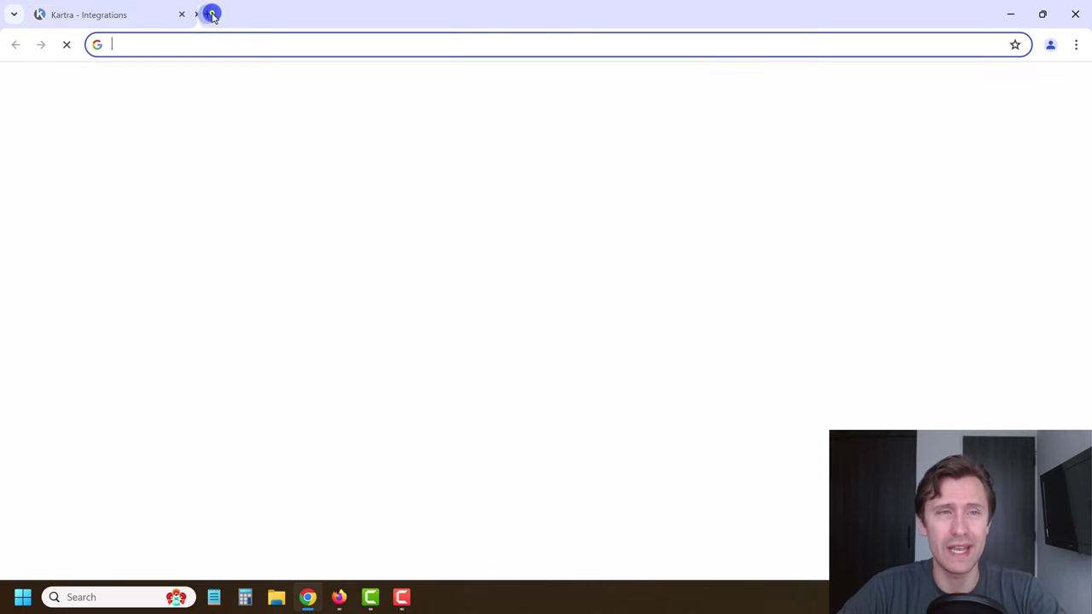
text(paypal.com)
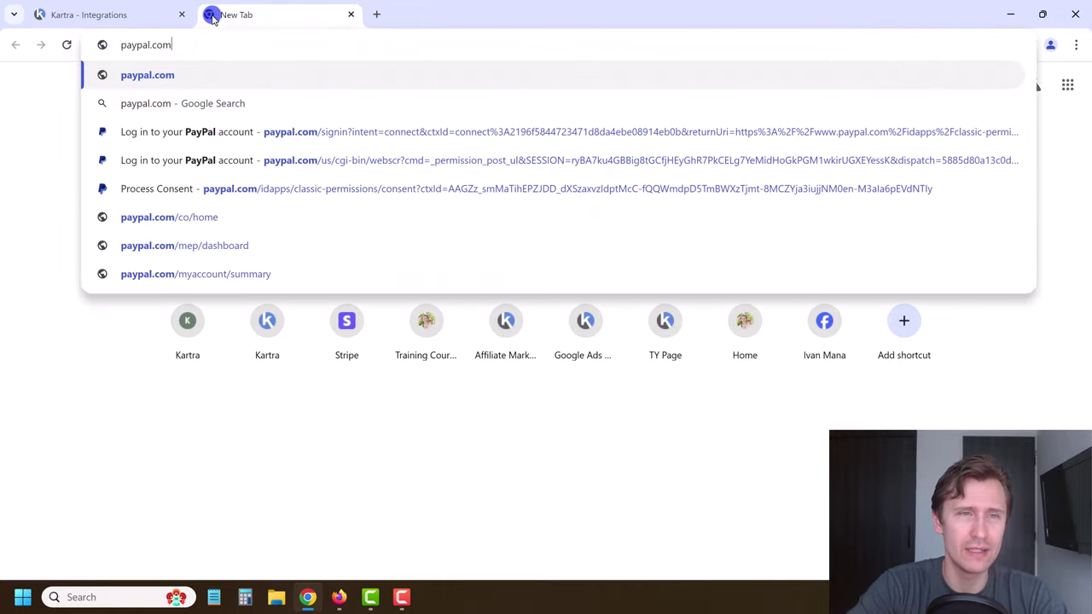
key(Return)
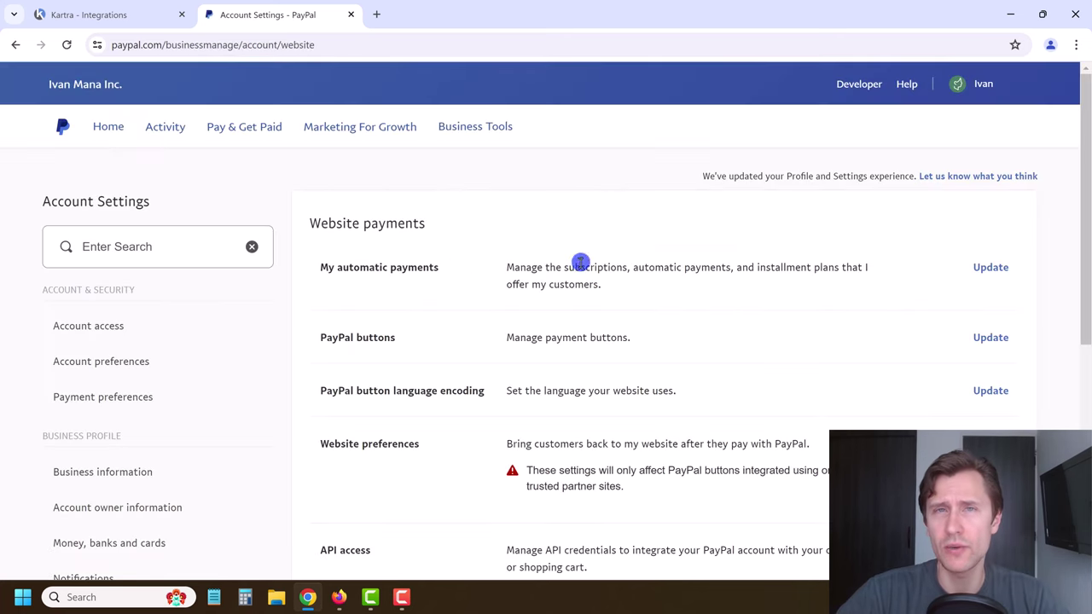
click(990, 85)
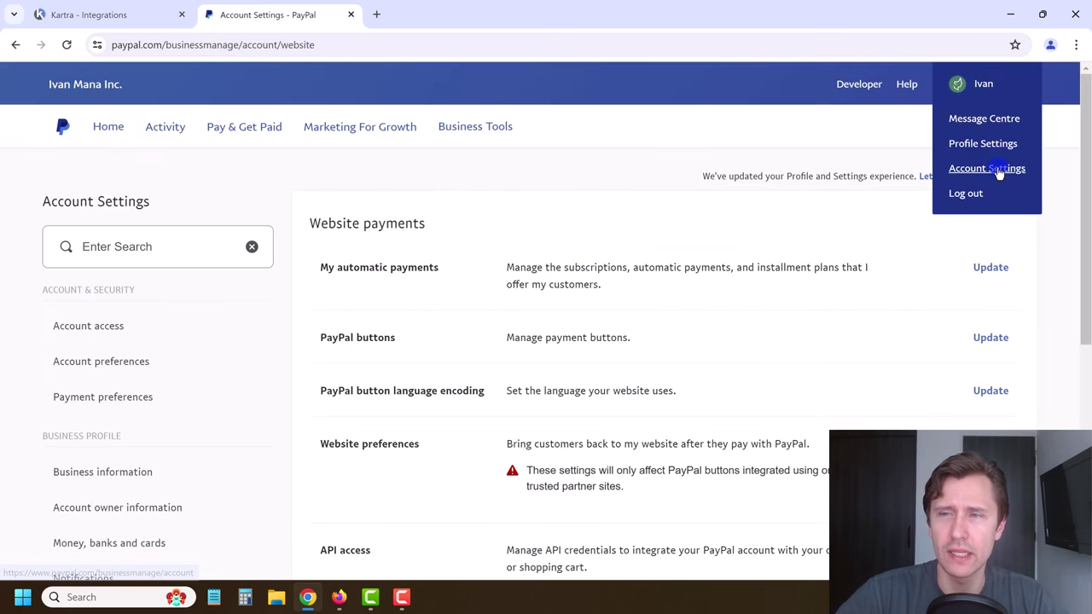
click(558, 191)
scroll(535, 224, down, 2)
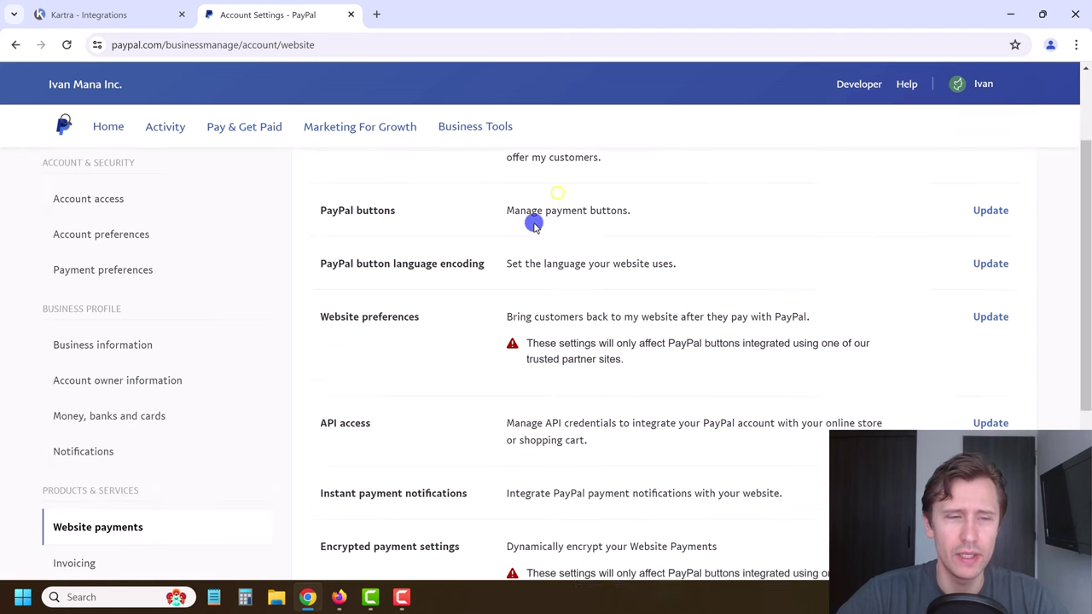
scroll(510, 237, down, 1)
scroll(472, 268, down, 1)
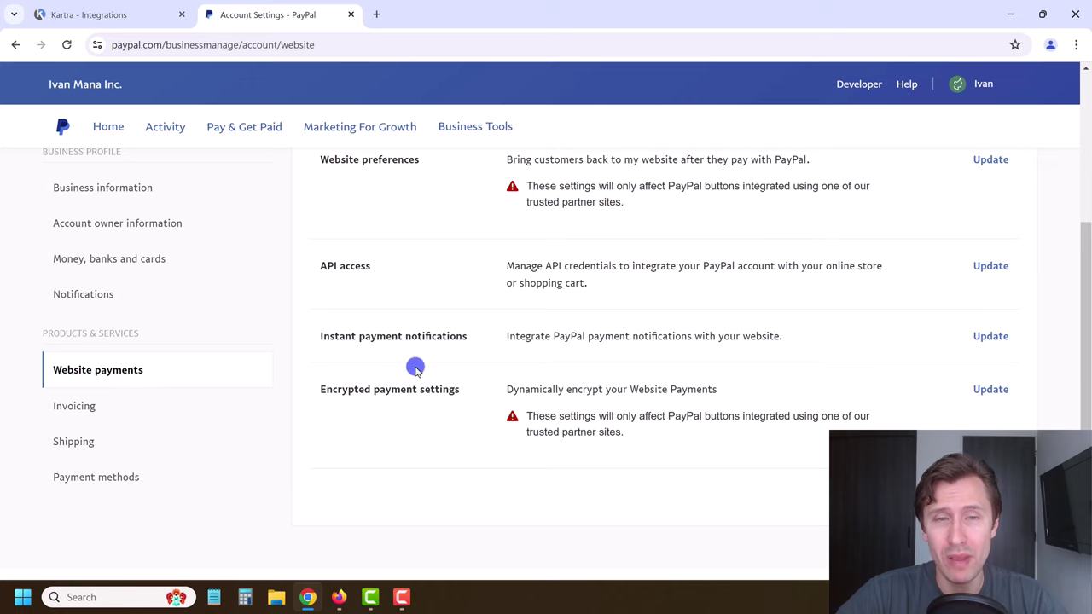
scroll(410, 362, up, 2)
- Open Website preferences for updating and select the Identity Token under Payment data transfer
click(316, 305)
drag(368, 312, 813, 329)
click(991, 302)
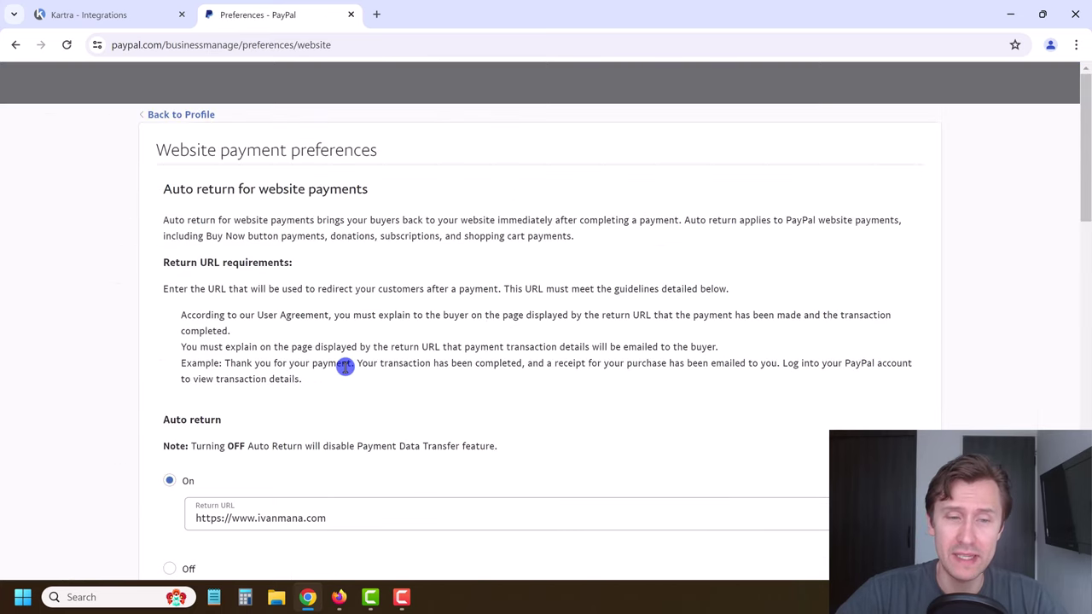
scroll(333, 320, down, 4)
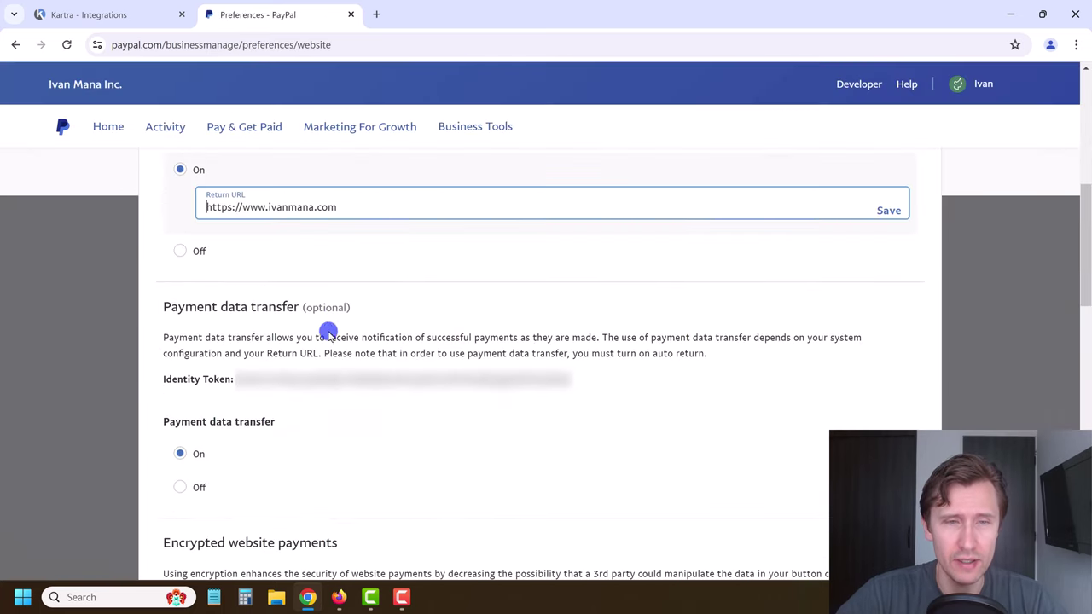
double_click(291, 379)
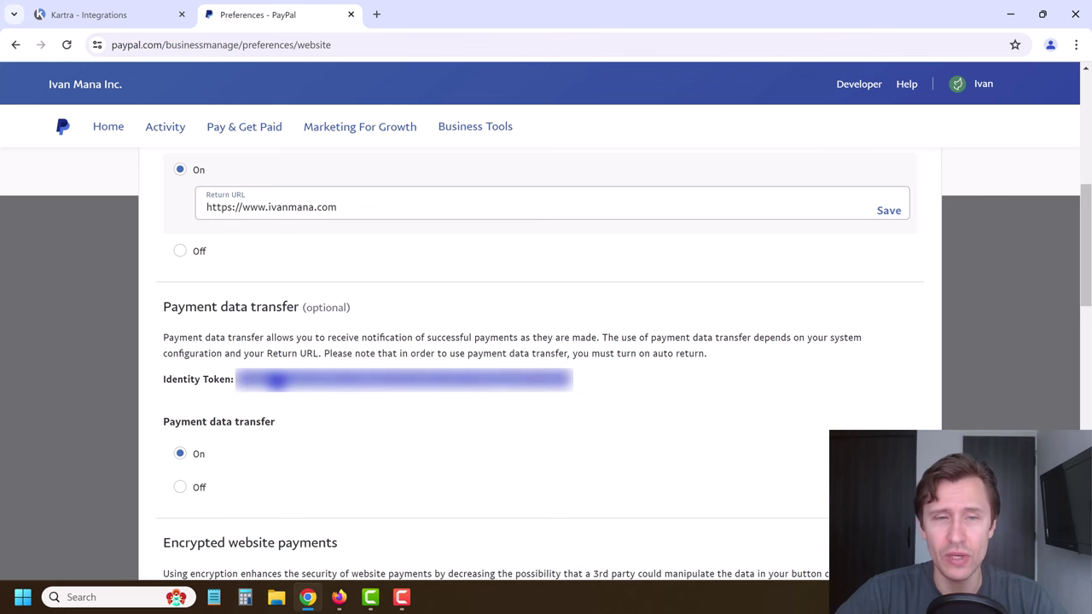
- Paste the identity token into Kartra's PDT token field, checking it against PayPal's Payment data transfer section
click(137, 13)
click(684, 226)
key(ctrl+v)
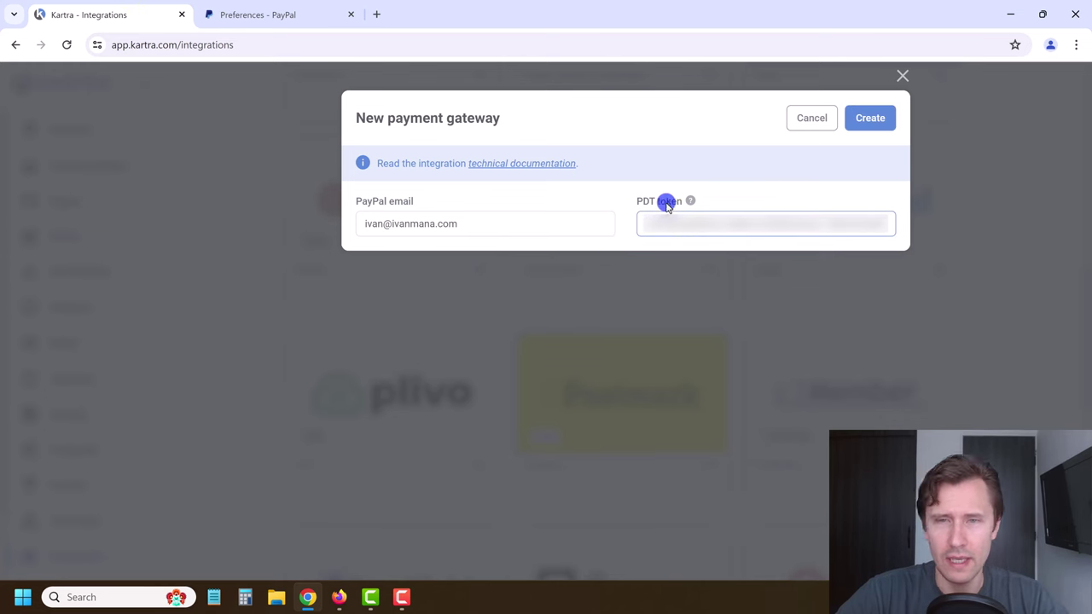
double_click(655, 202)
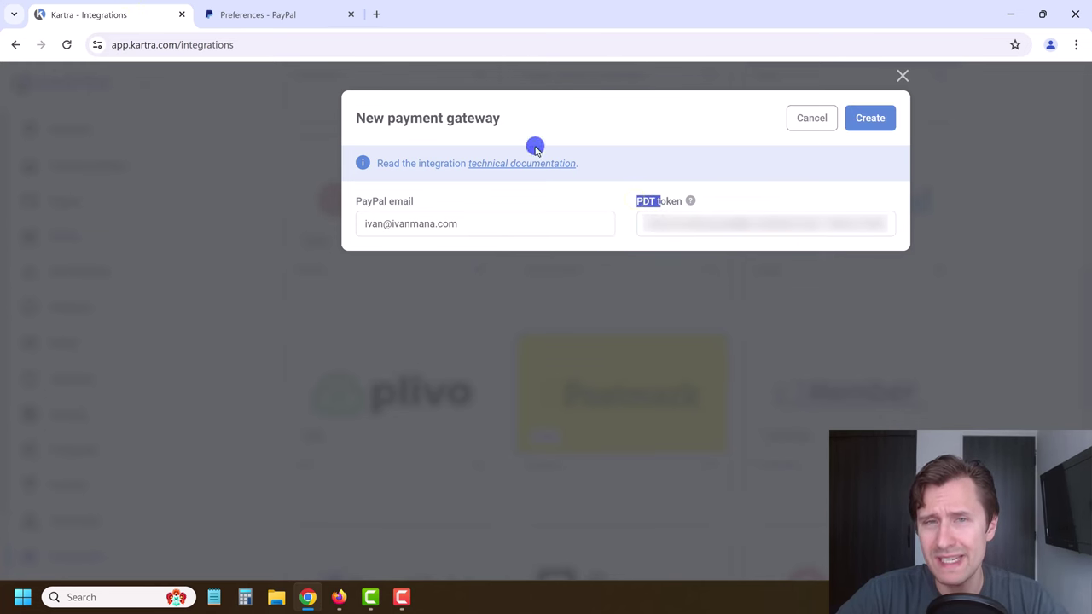
click(303, 12)
drag(165, 298, 286, 318)
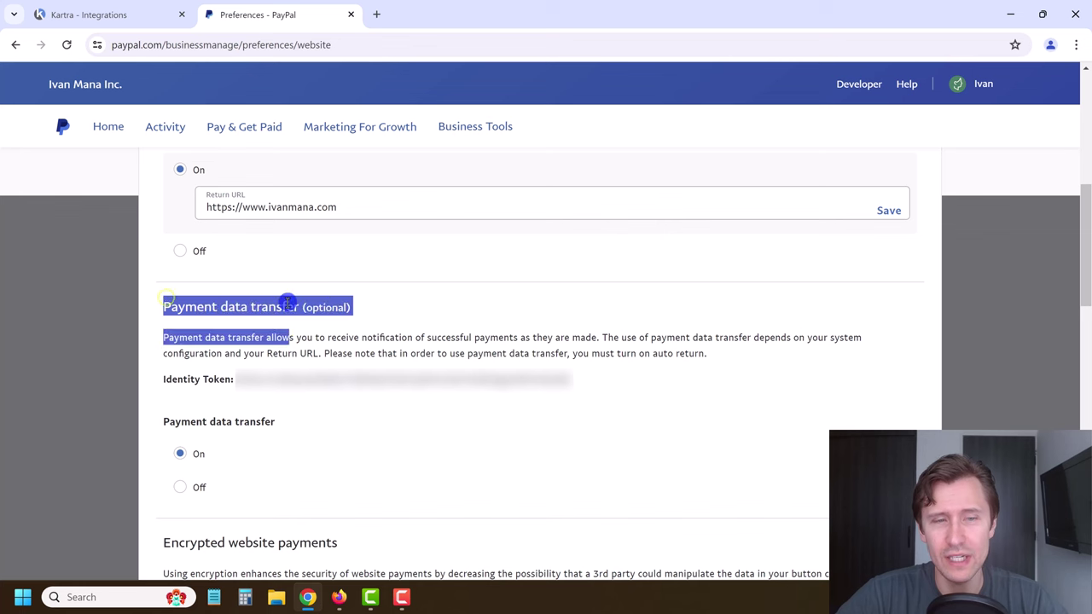
click(288, 317)
- Create the PayPal payment gateway and dismiss the Integration completed message
click(100, 5)
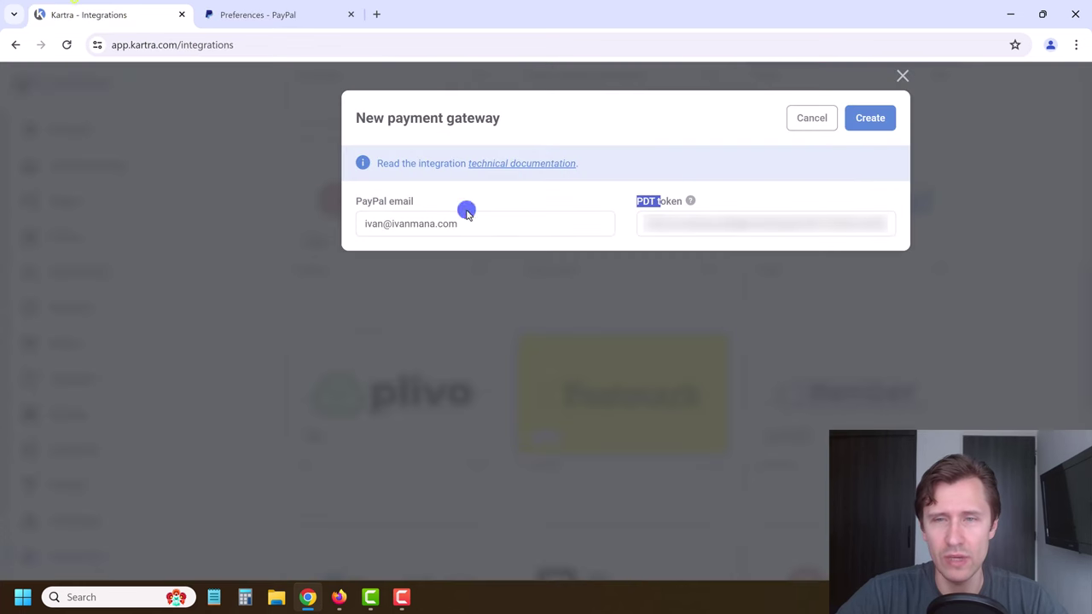
click(871, 131)
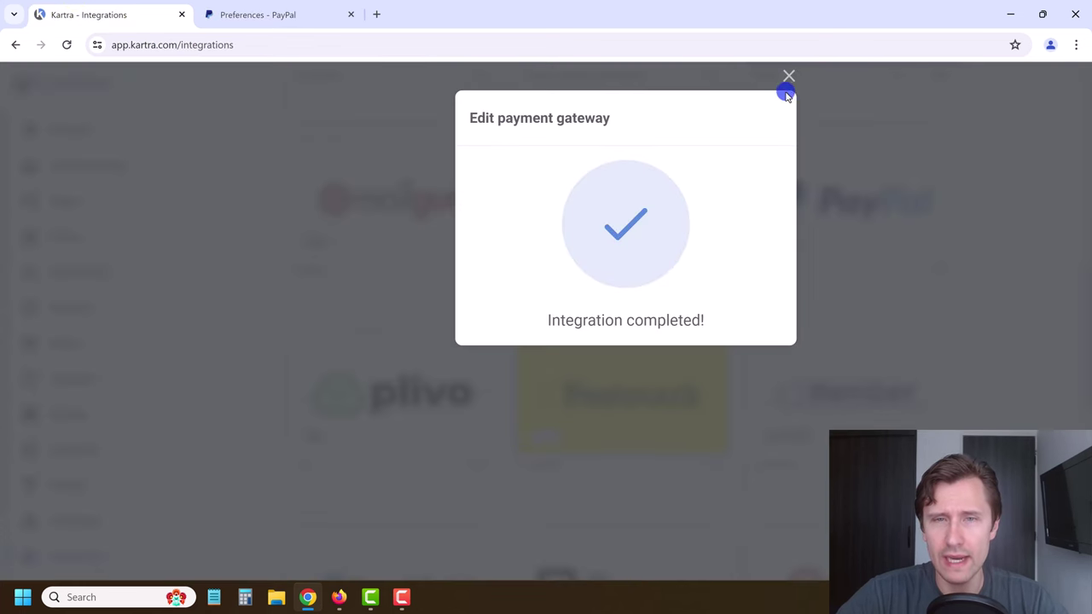
click(784, 74)
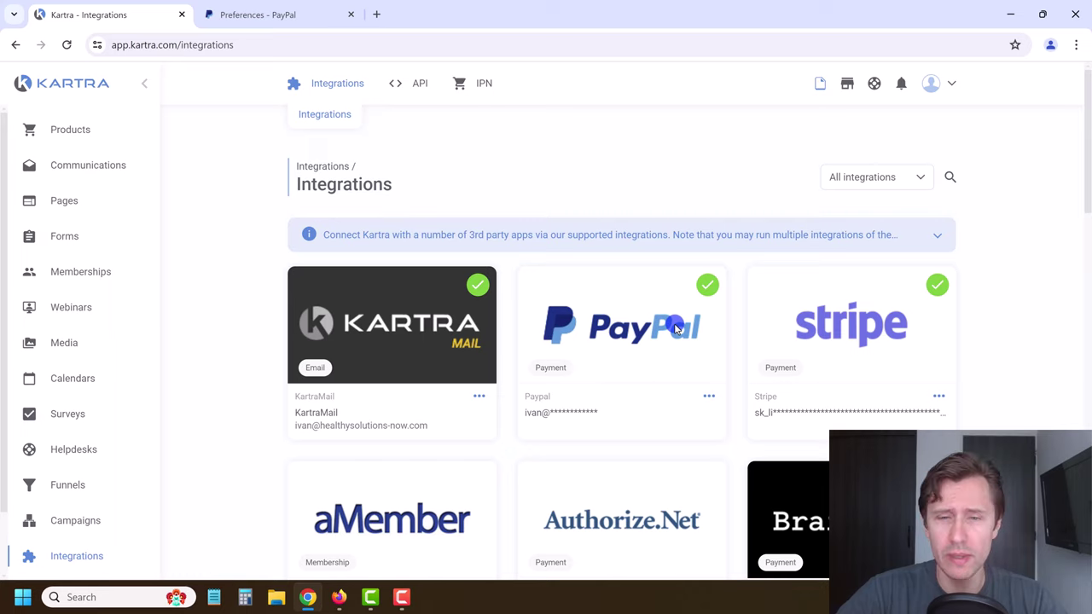
scroll(676, 329, down, 3)
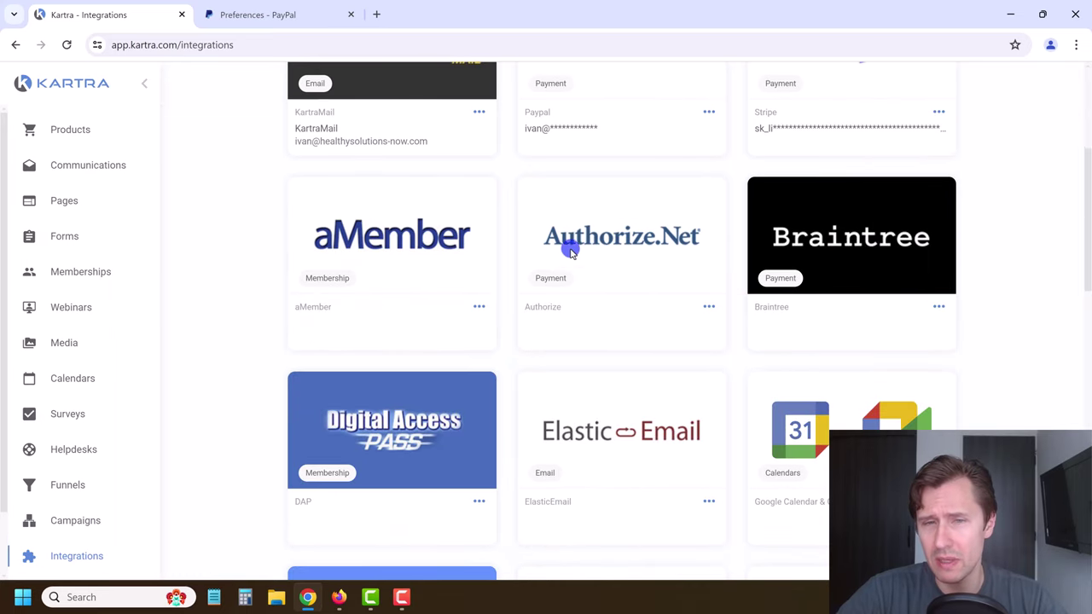
click(705, 307)
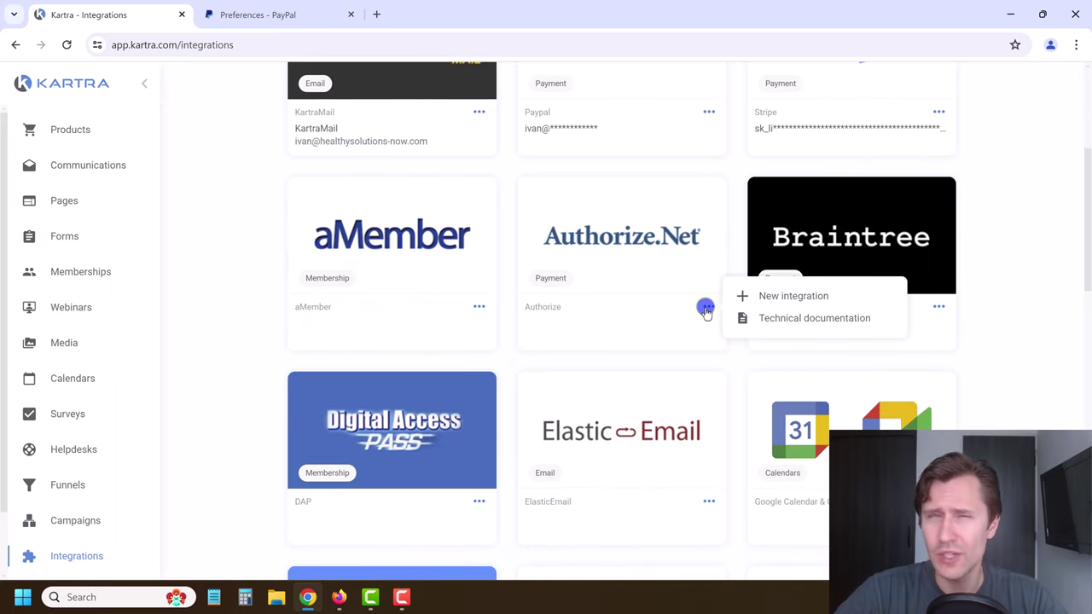
click(776, 295)
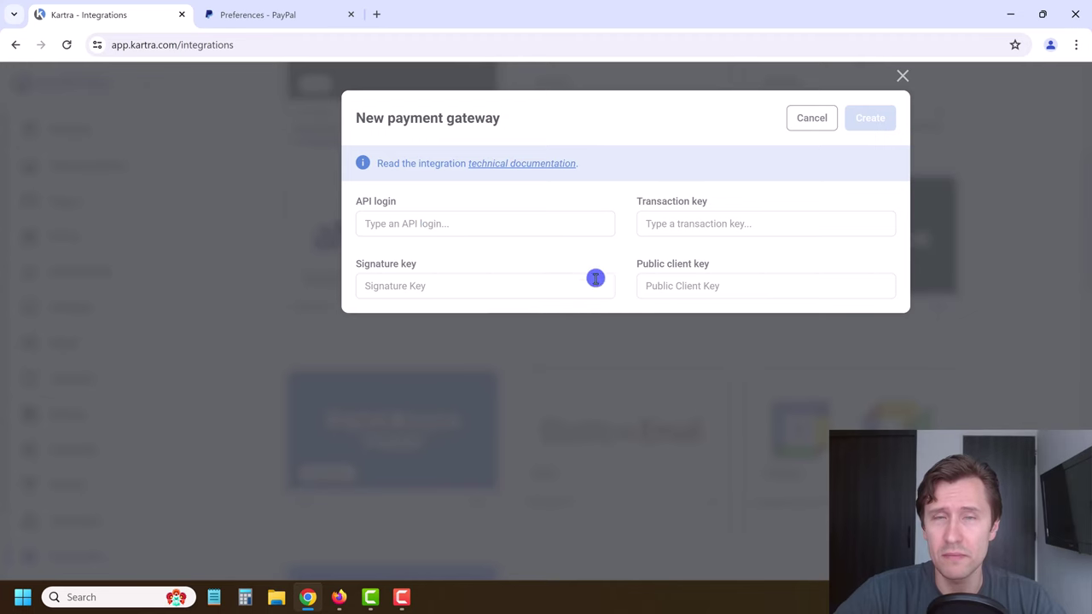
click(815, 118)
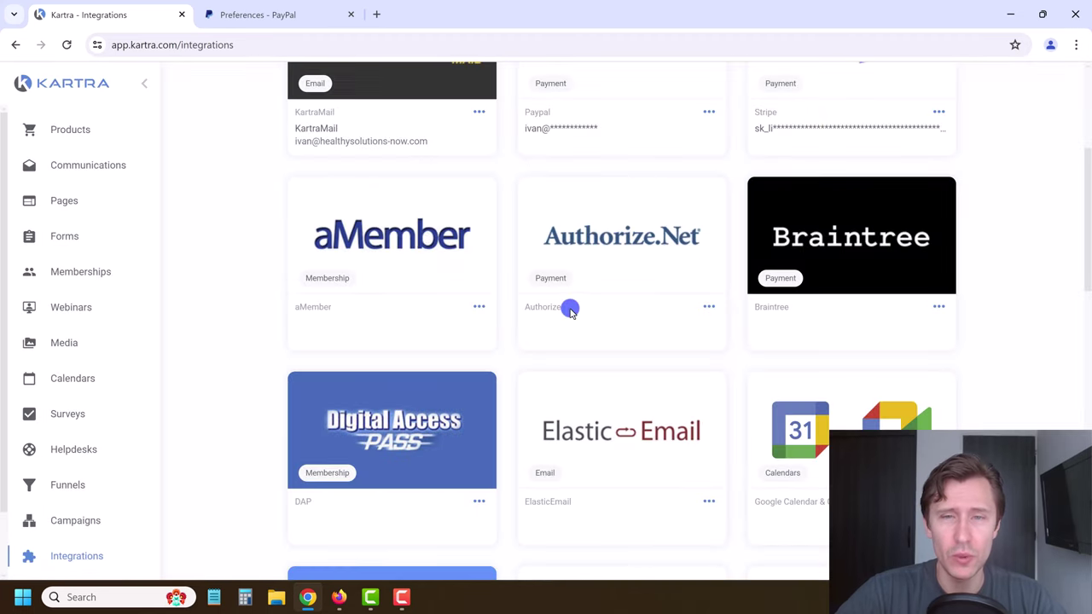
scroll(570, 312, up, 3)
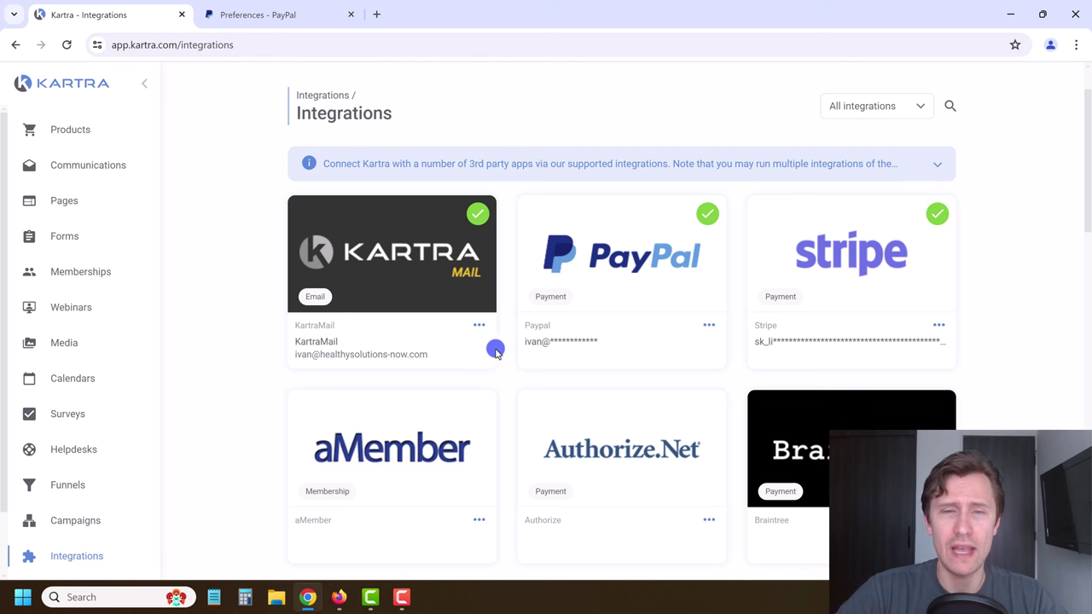